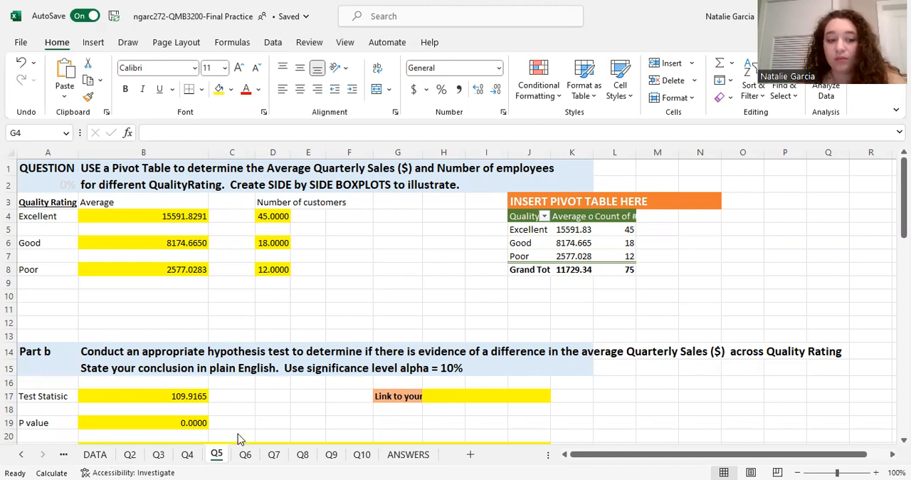
Create a pivot table on a new worksheet from the DATA sheet's range A1:I76
click(105, 455)
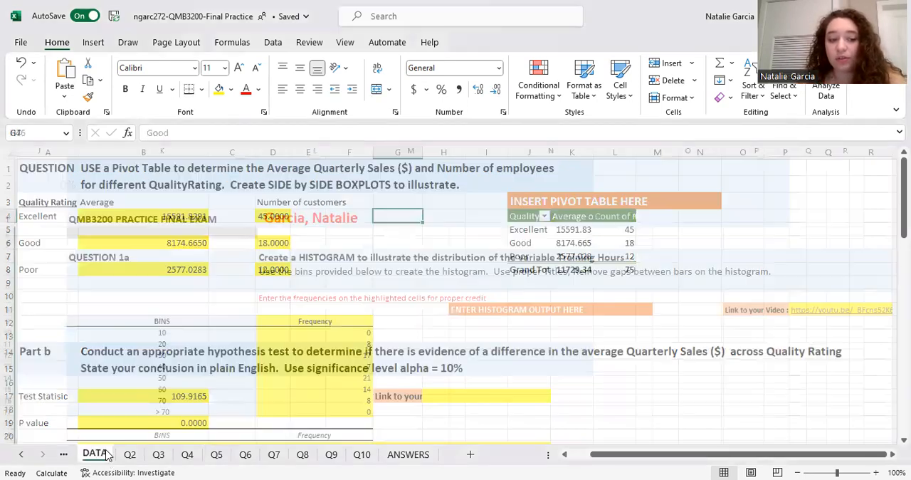
scroll(57, 282, left, 9)
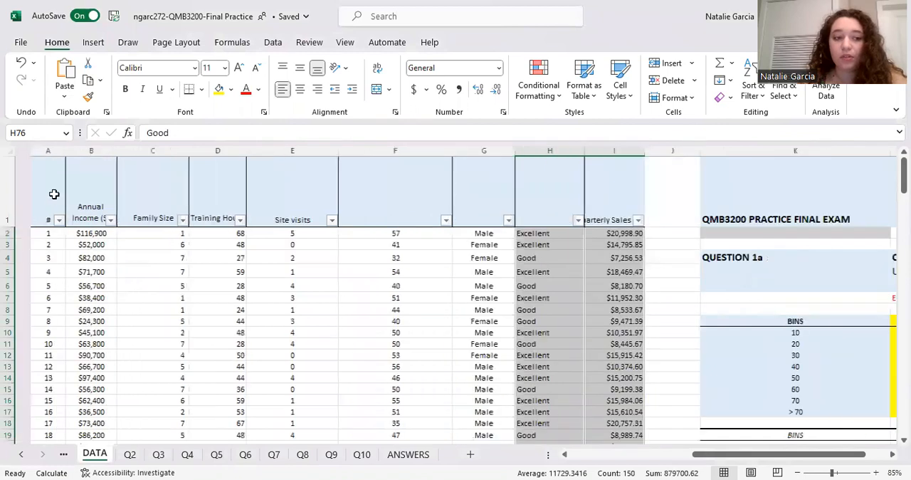
click(60, 202)
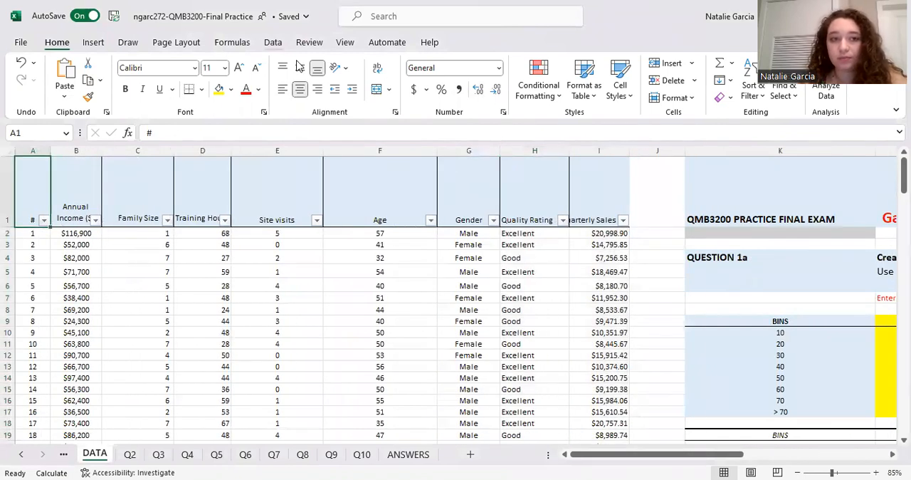
click(95, 44)
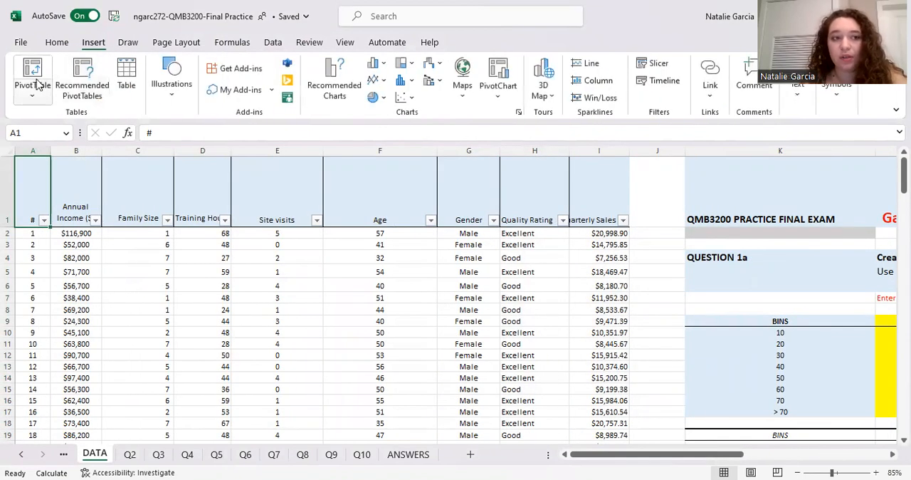
click(34, 69)
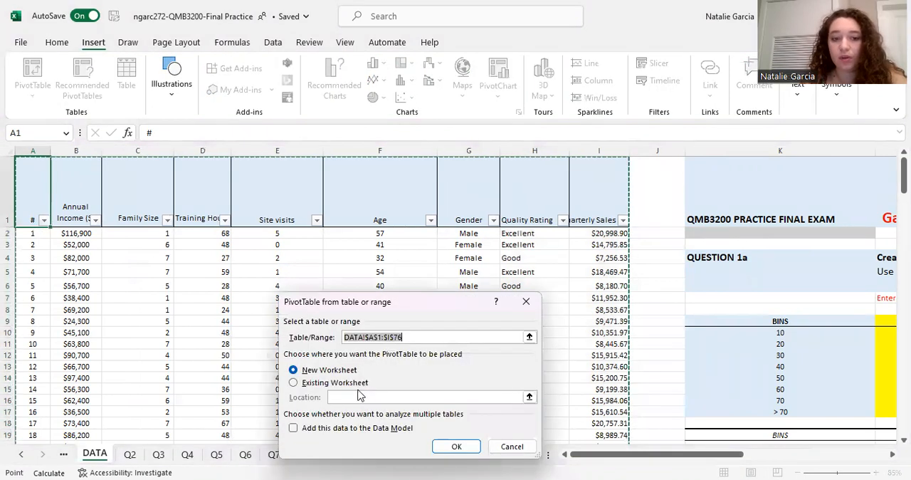
click(442, 444)
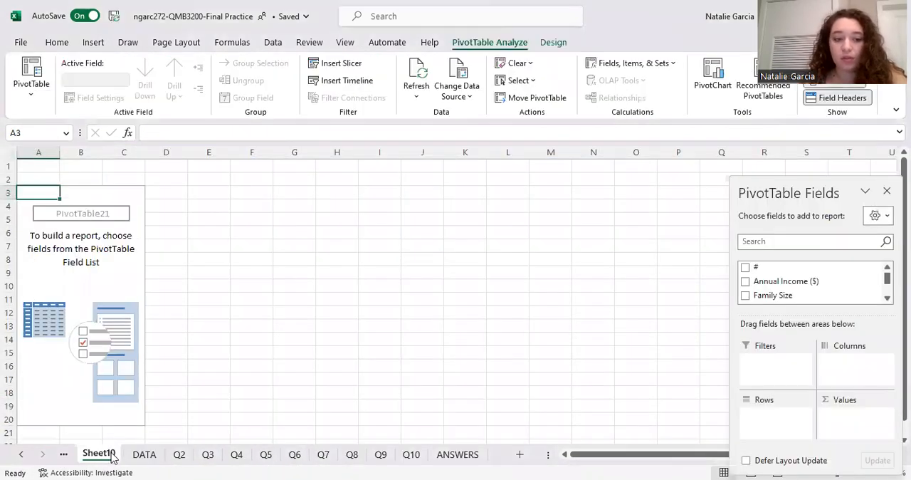
Move the new pivot table sheet directly after Q5, check the question on Q5, and return to the pivot table
drag(272, 462, 289, 458)
click(215, 454)
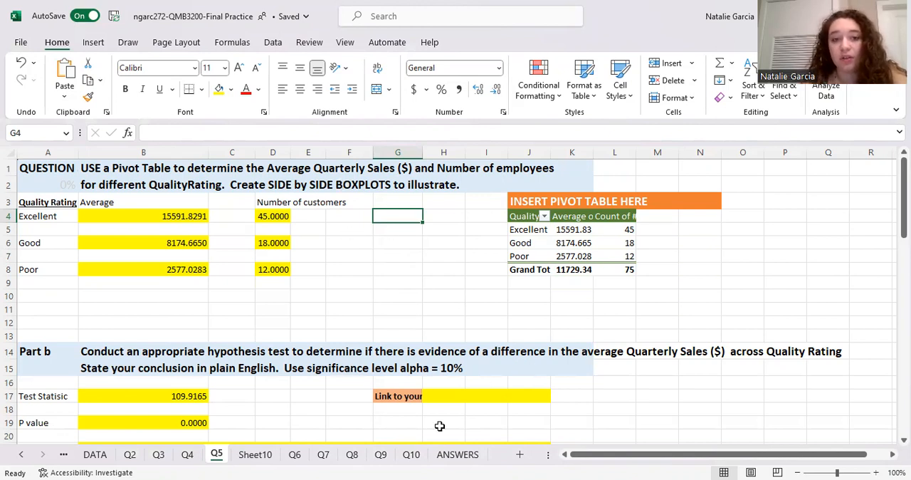
click(246, 457)
Add the # field to the pivot table's values and summarize it by Count
drag(779, 269, 852, 410)
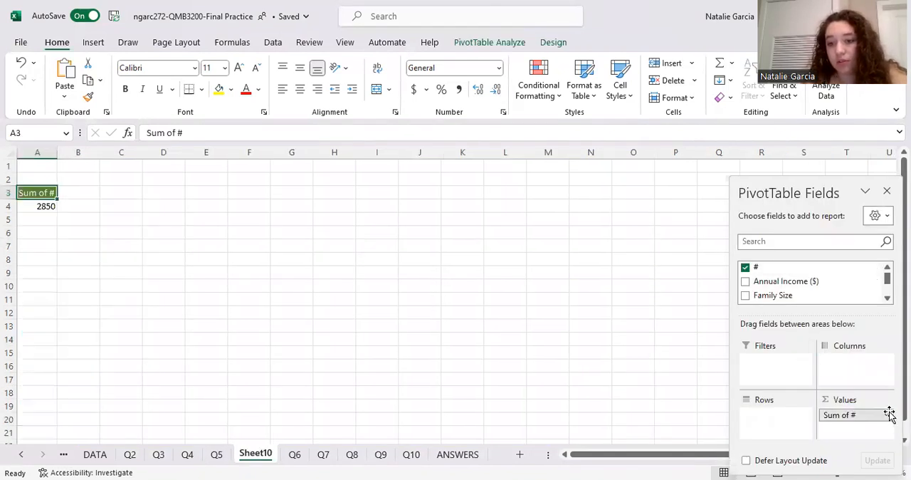
click(889, 415)
click(837, 401)
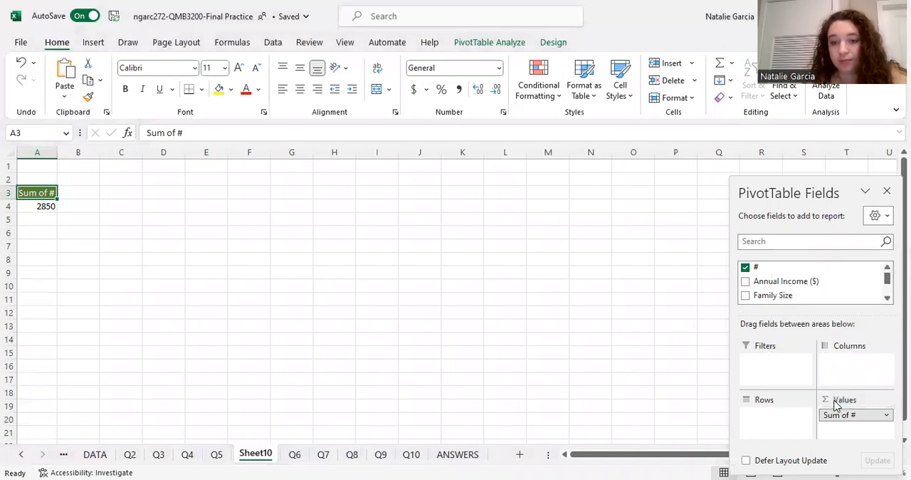
click(314, 375)
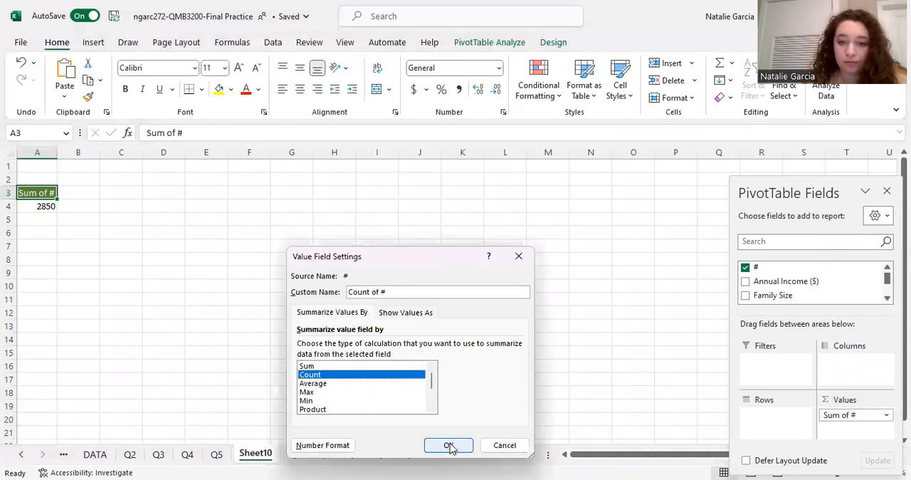
click(450, 444)
Add the Quality Rating field to the pivot table's rows
scroll(860, 295, down, 2)
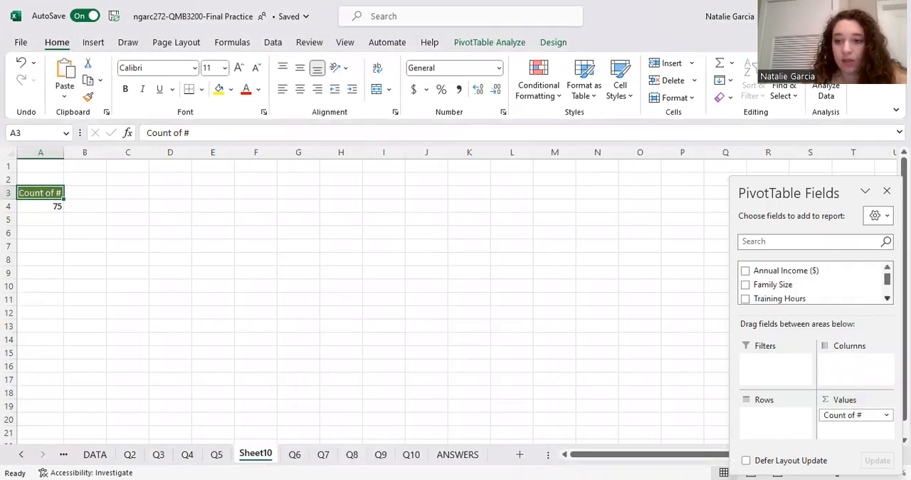
scroll(860, 296, down, 2)
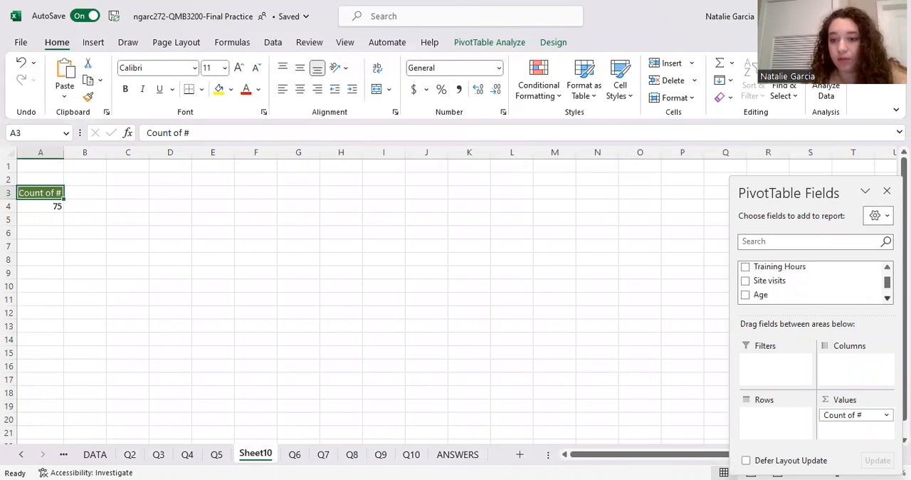
scroll(812, 284, down, 1)
drag(759, 293, 759, 418)
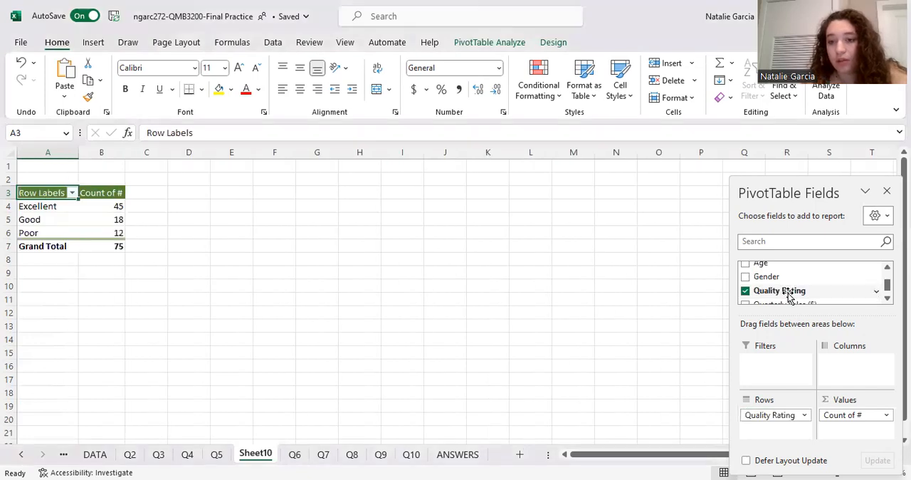
Add Quarterly Sales ($) to the pivot table's values and summarize it by Average
drag(811, 304, 888, 427)
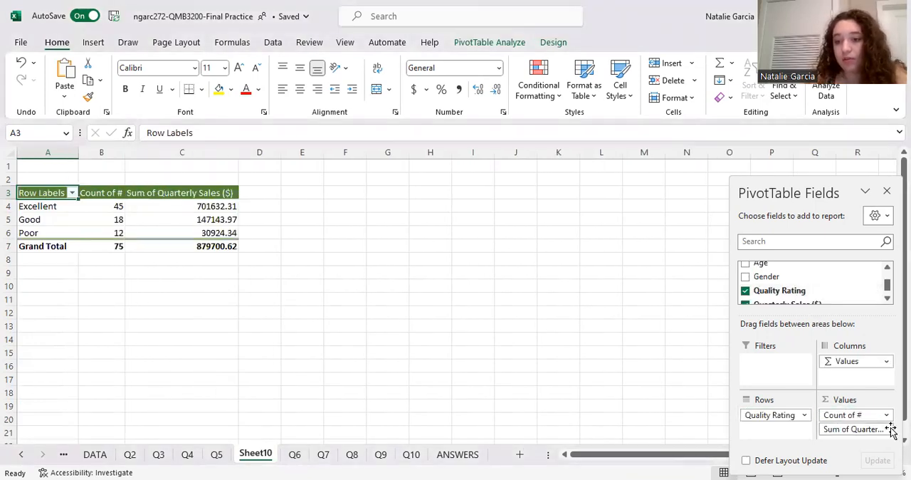
click(887, 429)
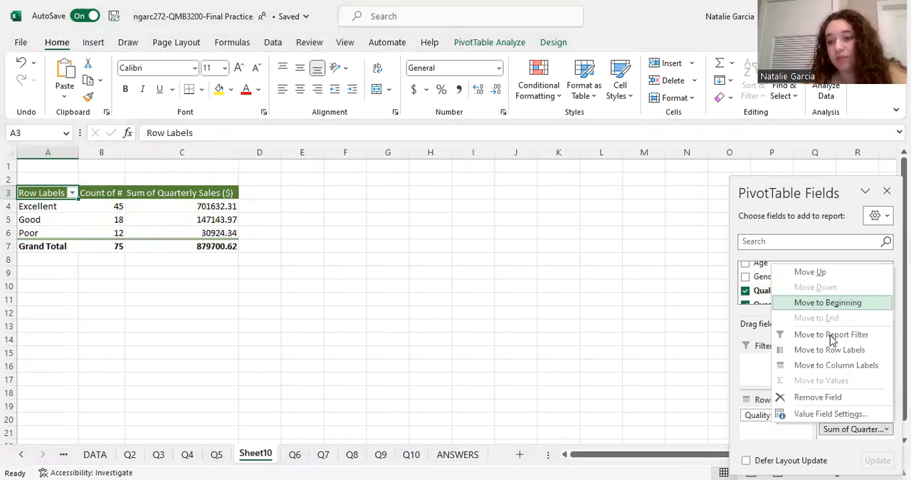
click(826, 415)
click(313, 374)
click(316, 384)
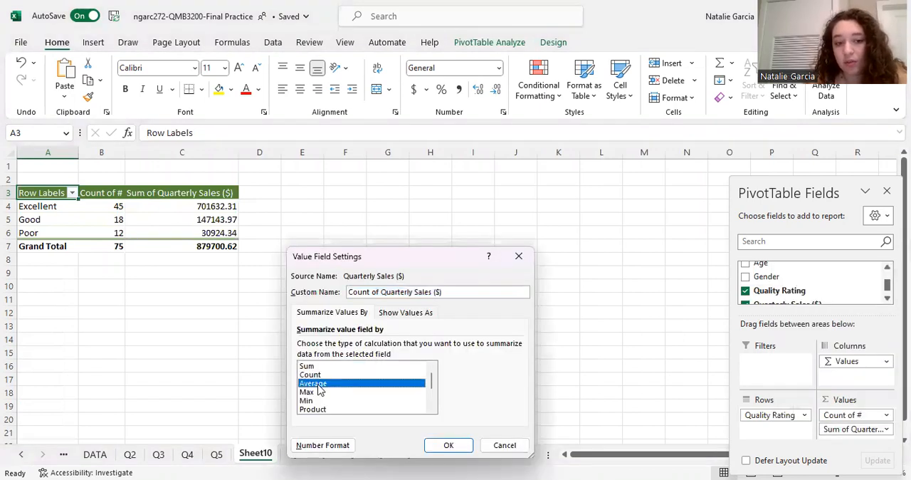
click(446, 444)
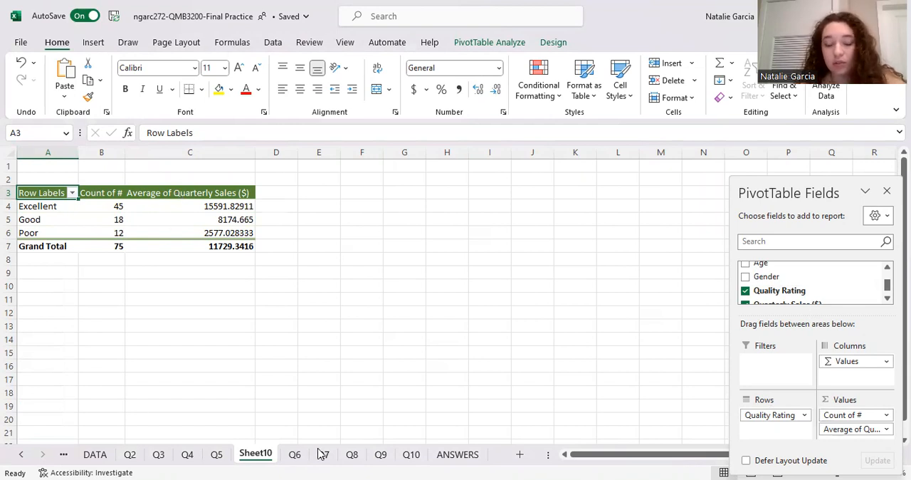
Compare the new pivot table with the Quality Rating answers on Q5, and examine the formula in B4
click(218, 454)
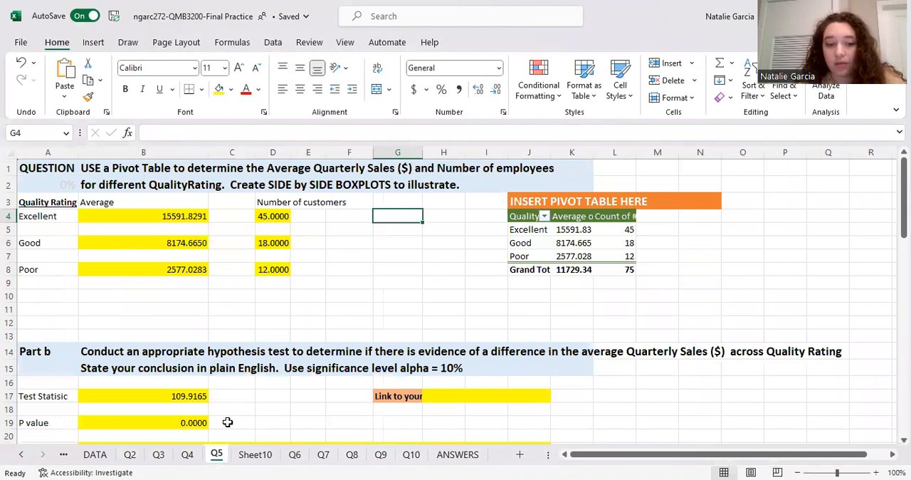
click(264, 456)
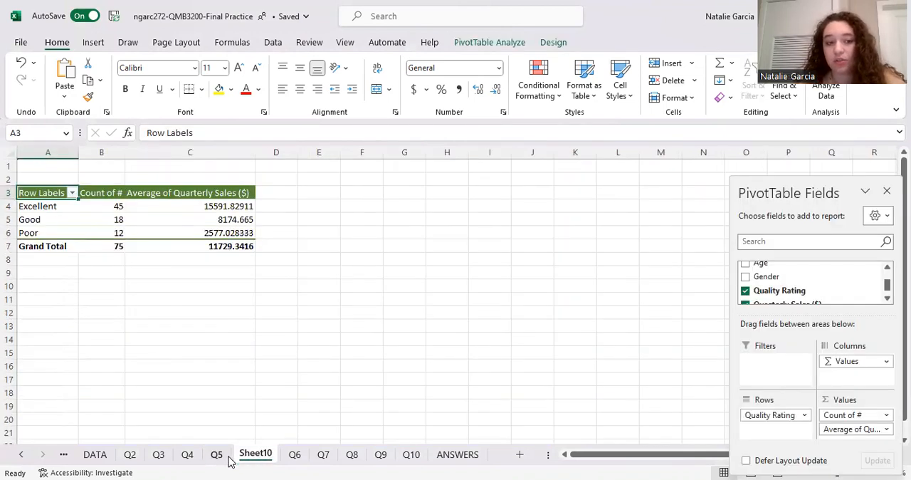
click(222, 456)
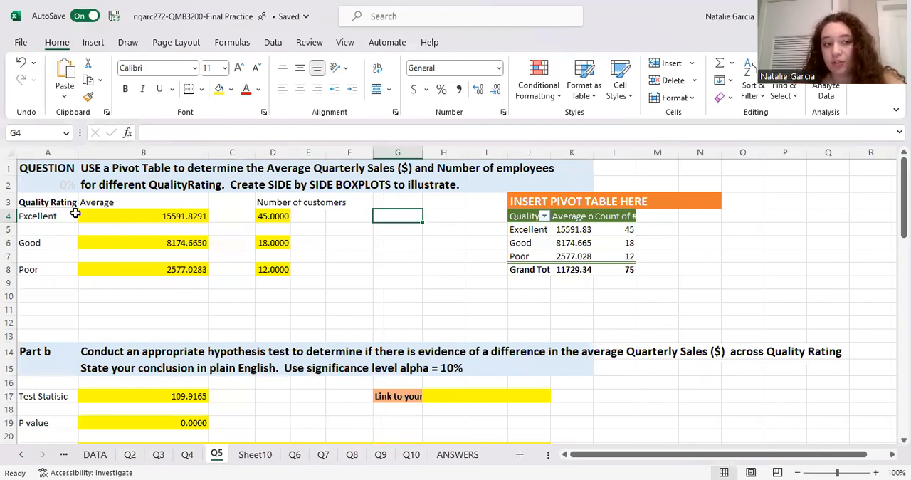
click(125, 218)
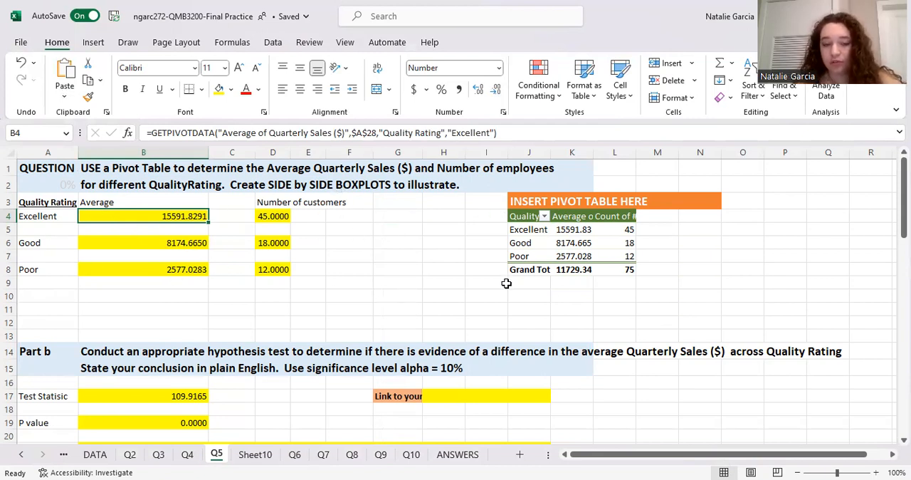
click(360, 268)
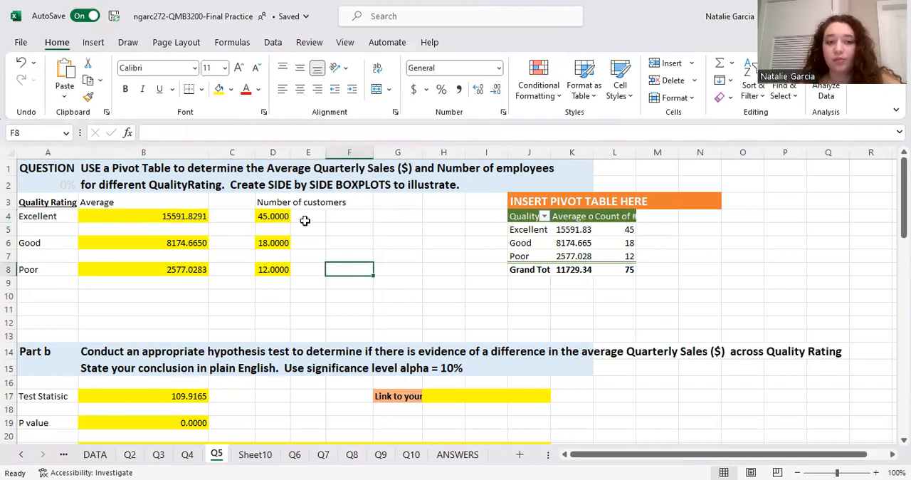
scroll(791, 281, right, 10)
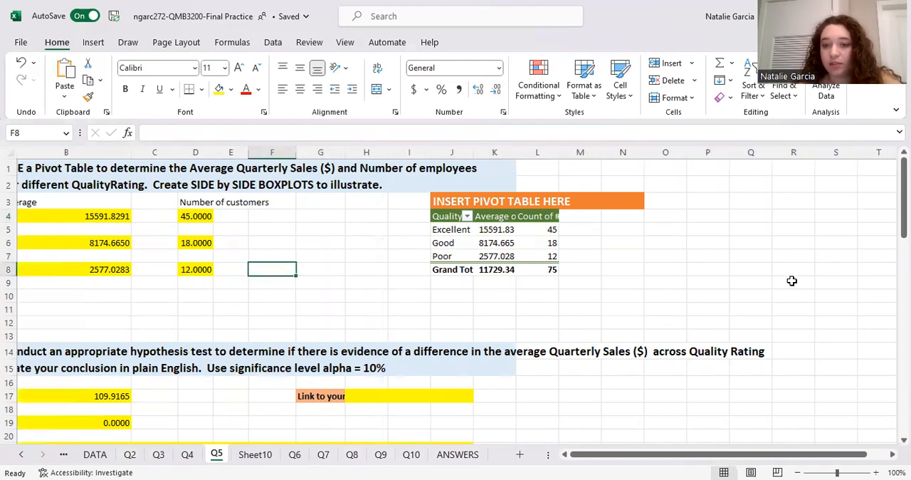
scroll(791, 281, left, 3)
scroll(792, 280, left, 5)
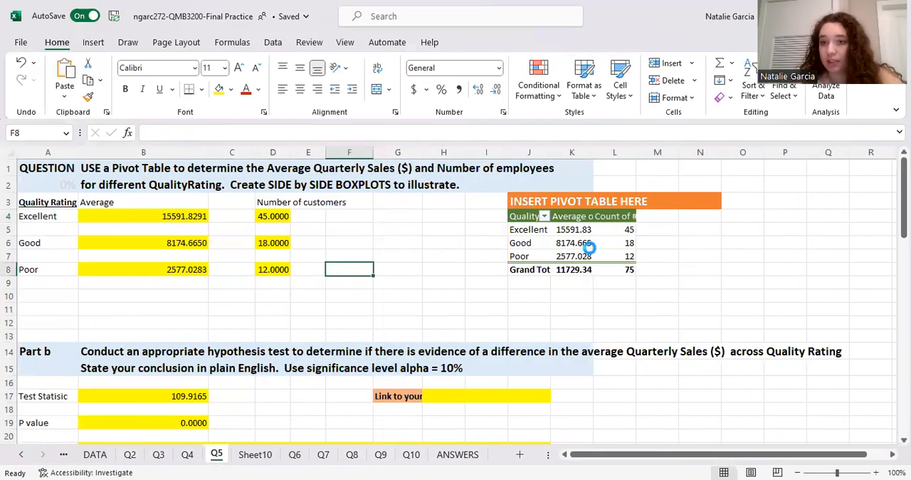
Select the full Quality Rating and Quarterly Sales ($) columns on the DATA sheet, headers included, down to row 76
click(98, 456)
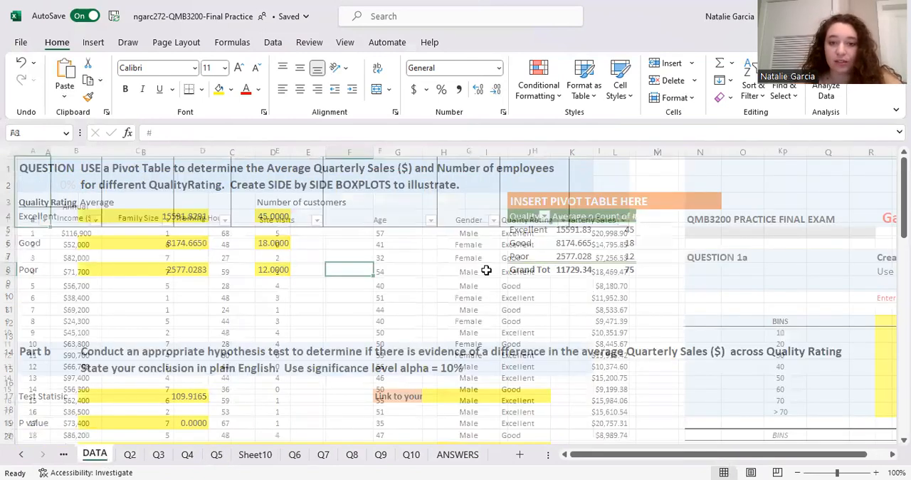
drag(608, 213, 629, 400)
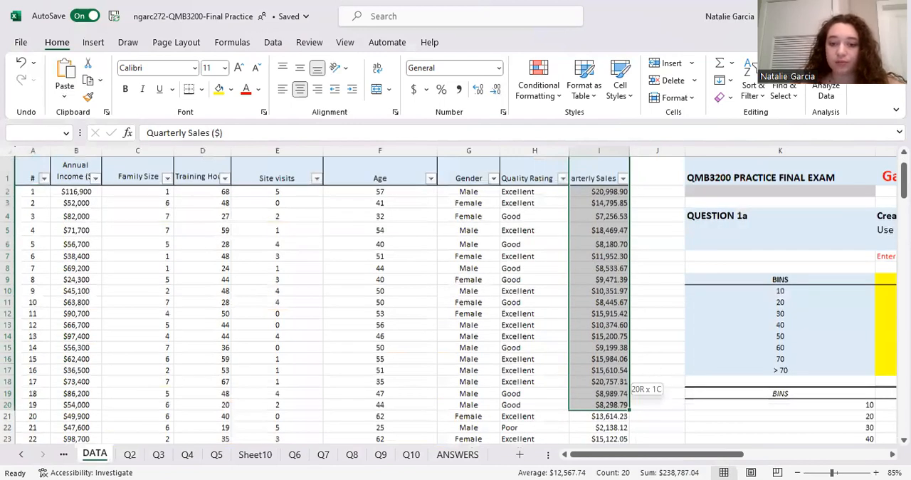
key(ctrl+shift+Down)
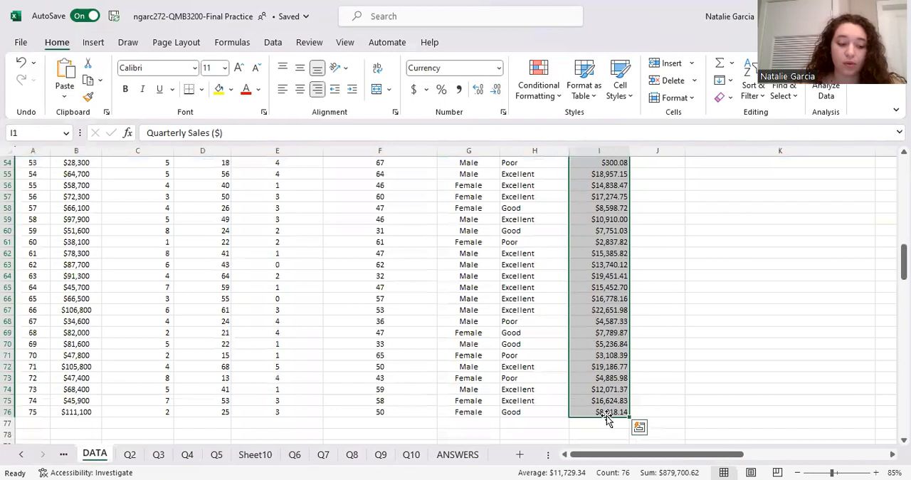
ctrl+click(527, 413)
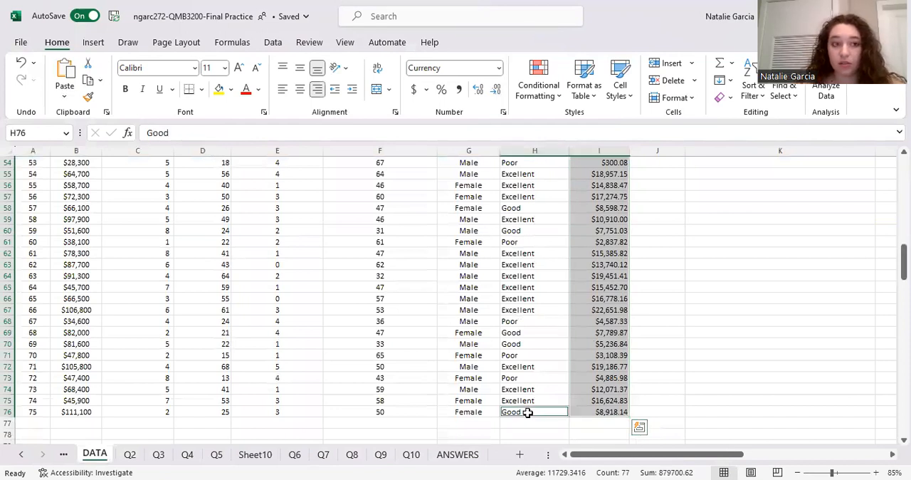
key(ctrl+shift+Up)
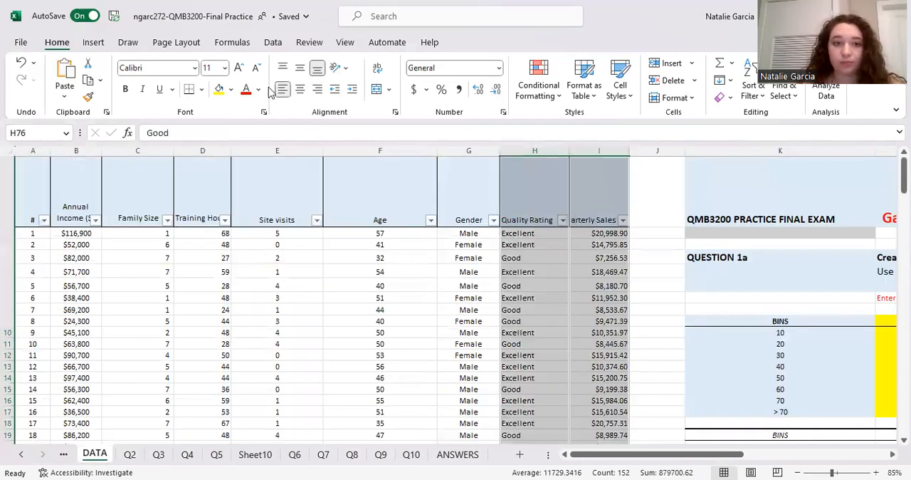
Insert a Box and Whisker chart of Quarterly Sales ($) by Quality Rating on the DATA sheet
click(93, 42)
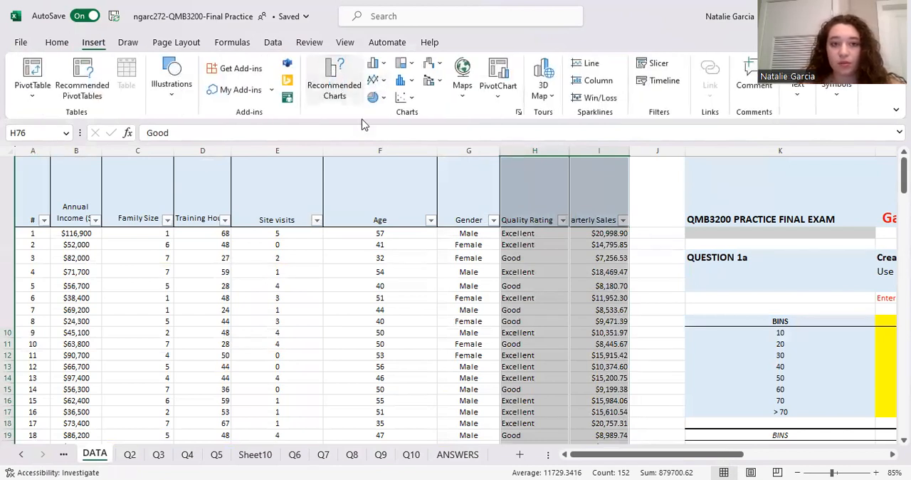
click(338, 87)
click(351, 75)
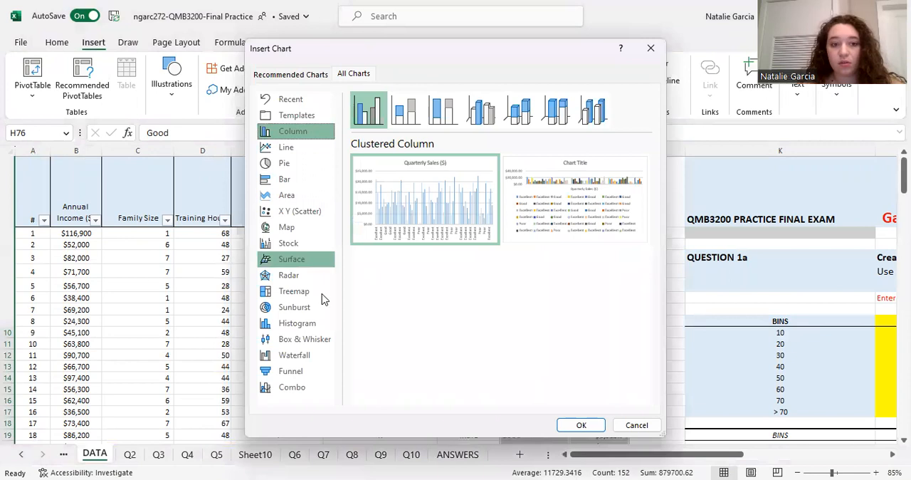
click(307, 339)
mouse_move(458, 202)
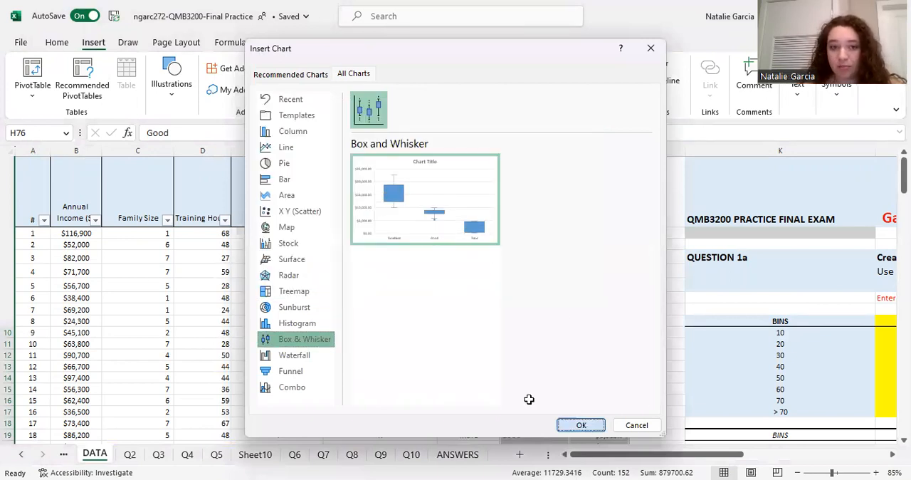
key(Return)
Take the box and whisker chart off the DATA sheet and look for an empty area for it on Q5
right_click(476, 235)
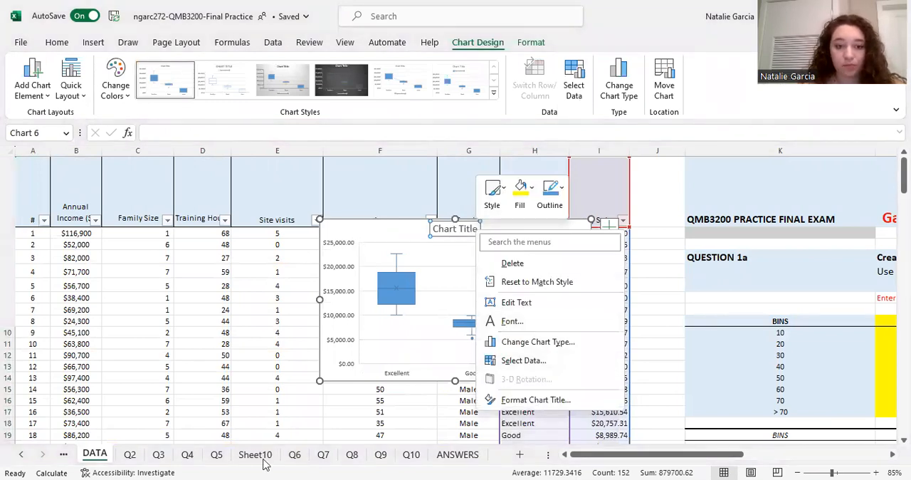
key(ctrl+z)
click(216, 454)
scroll(704, 295, right, 1)
scroll(584, 199, right, 2)
click(600, 197)
scroll(450, 331, down, 1)
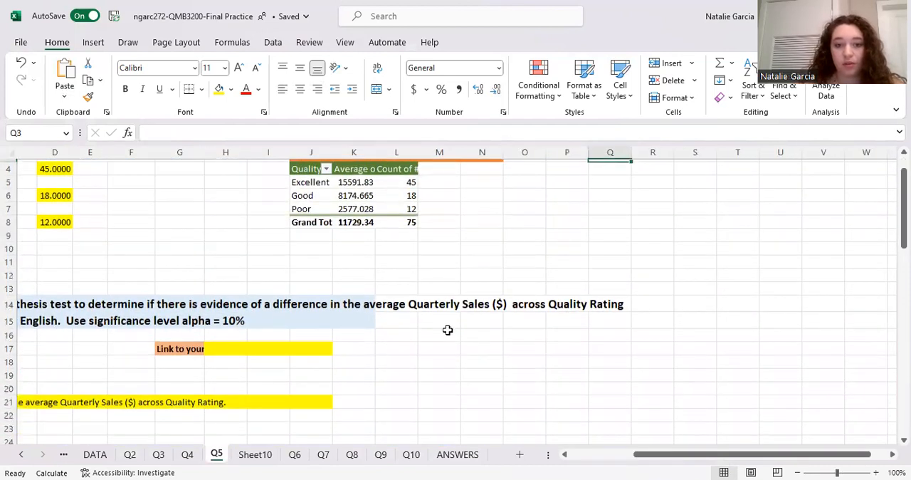
click(428, 322)
click(562, 221)
scroll(562, 219, up, 1)
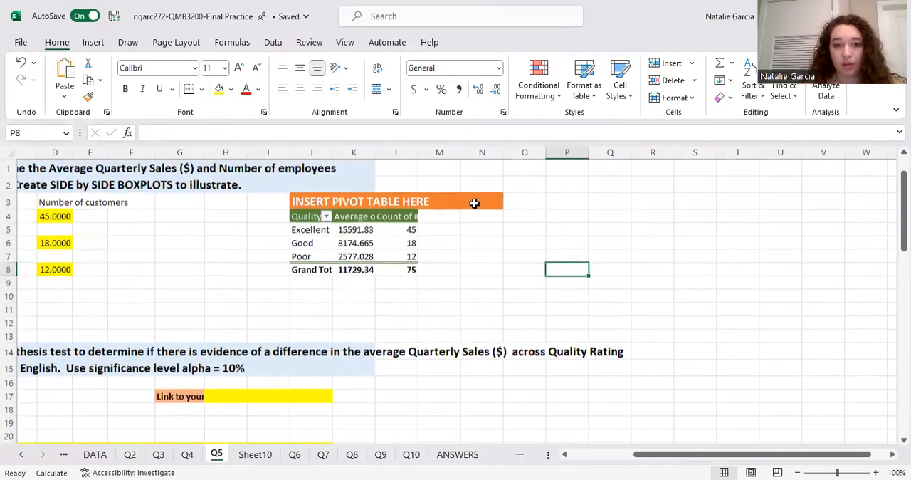
Try to paste the chart beside the pivot table on Q5, starting at cell N4
click(484, 216)
drag(489, 222, 490, 227)
click(452, 216)
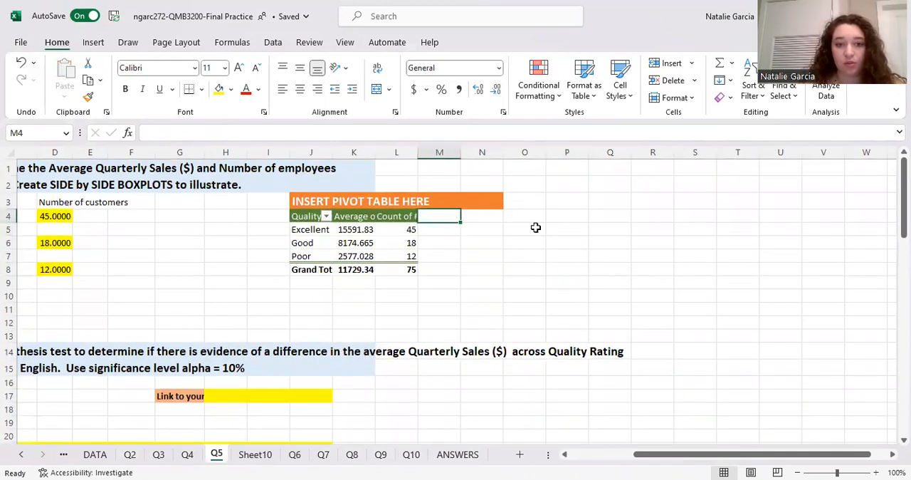
click(471, 211)
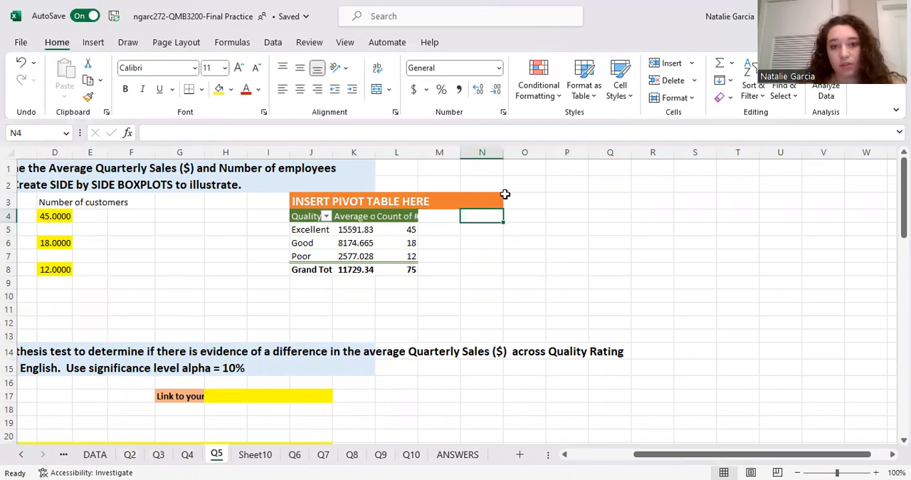
click(530, 213)
click(511, 272)
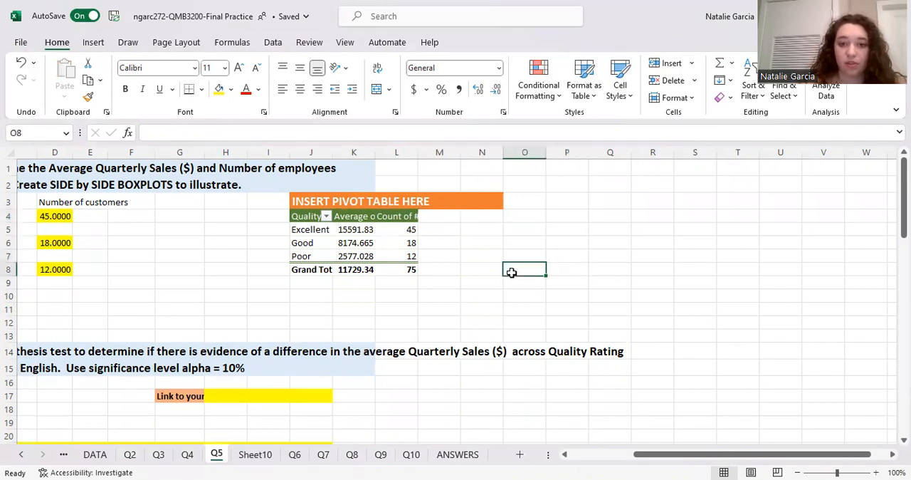
click(625, 274)
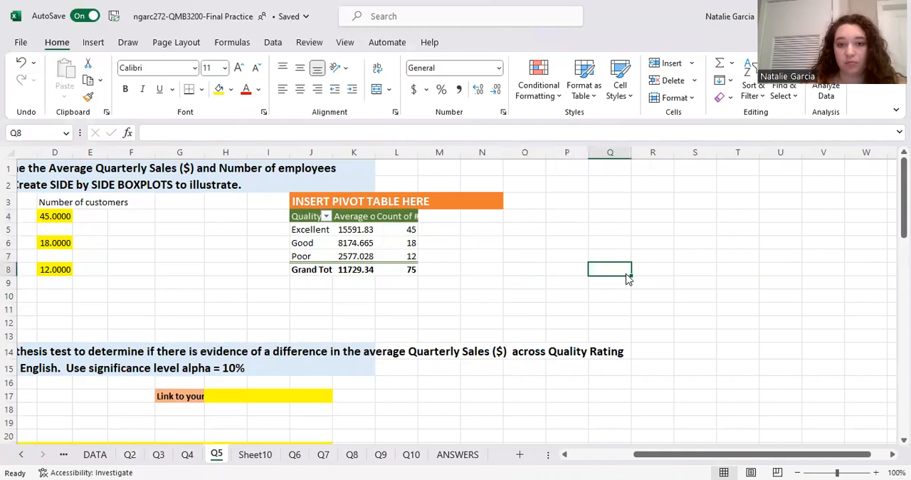
click(471, 213)
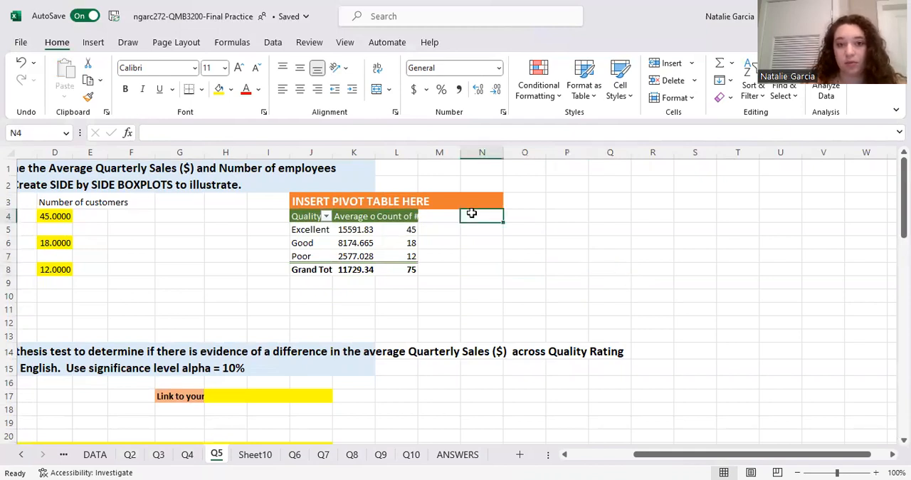
right_click(471, 213)
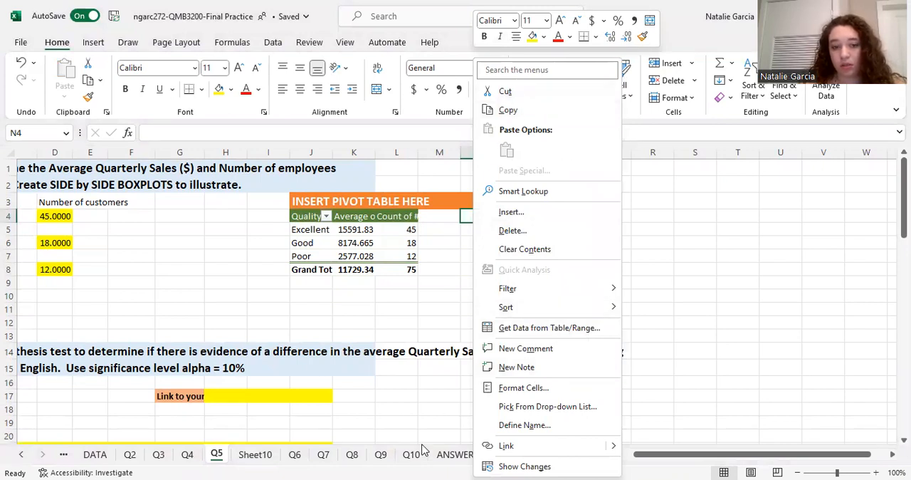
click(168, 464)
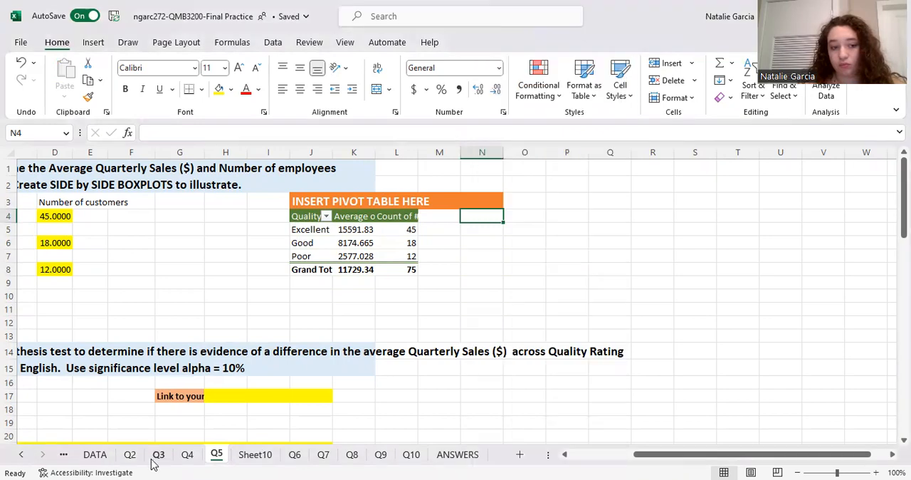
Insert a Box and Whisker chart again from the selected Quality Rating and Quarterly Sales ($) columns on the DATA sheet
click(95, 454)
scroll(385, 309, up, 5)
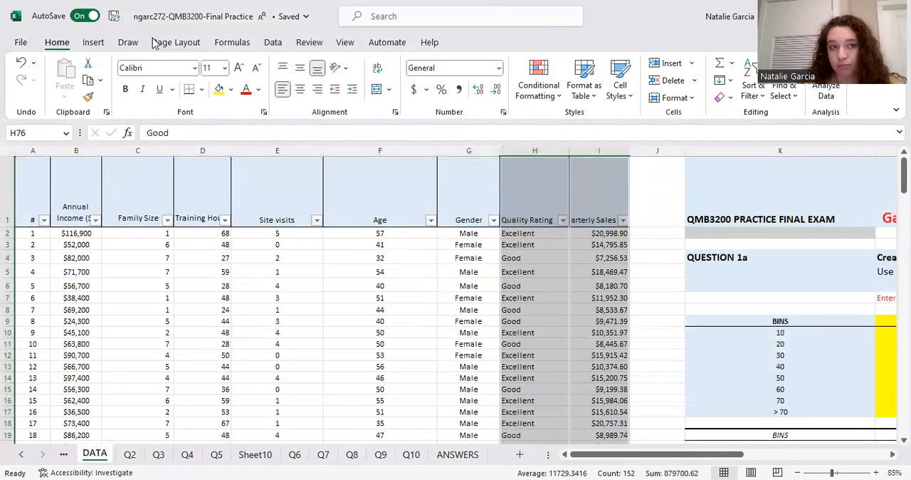
click(92, 44)
click(333, 89)
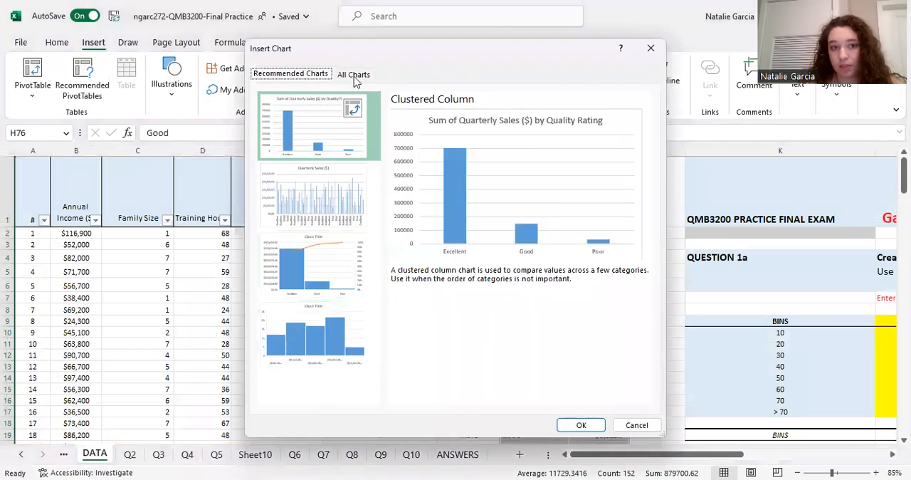
click(353, 74)
click(305, 339)
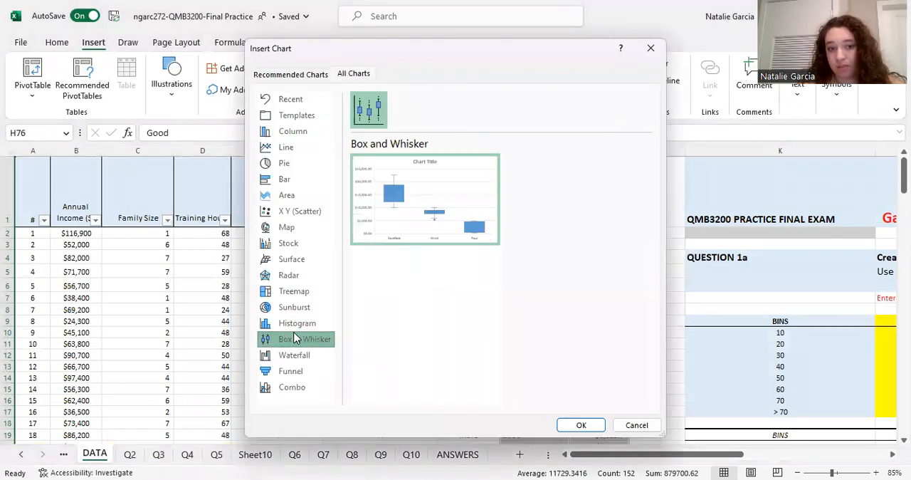
click(595, 426)
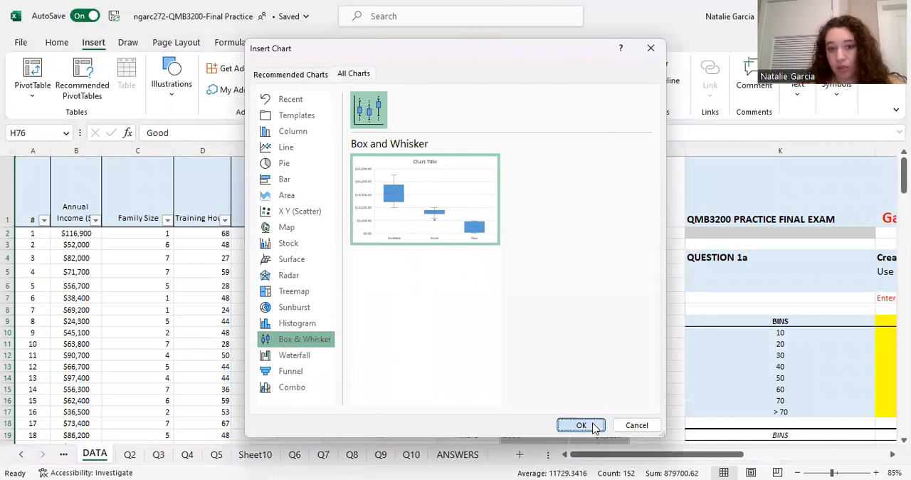
Move the new boxplot chart from the DATA sheet to Q5 and place it beyond the pivot table, across columns R to Y
right_click(470, 288)
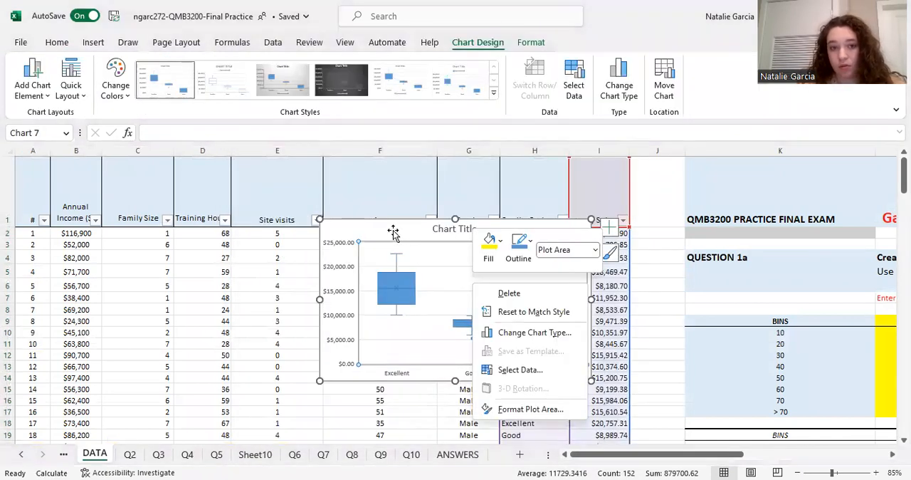
right_click(394, 229)
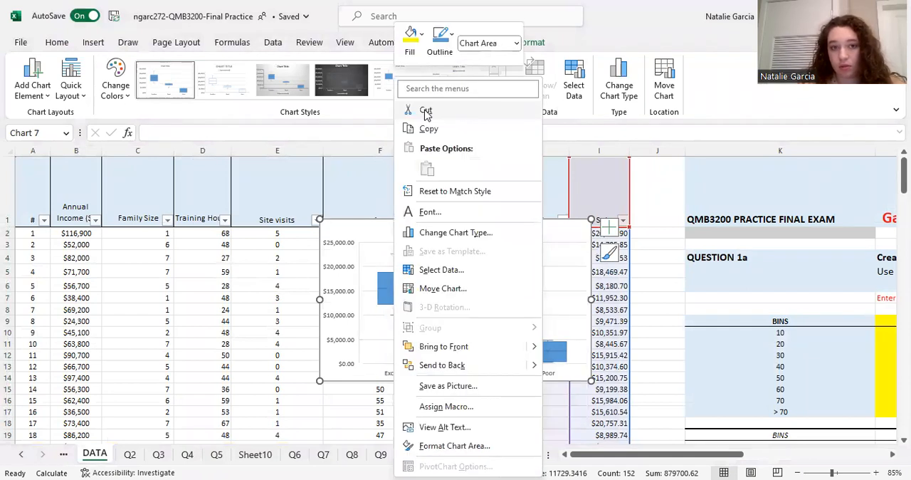
click(270, 464)
click(217, 455)
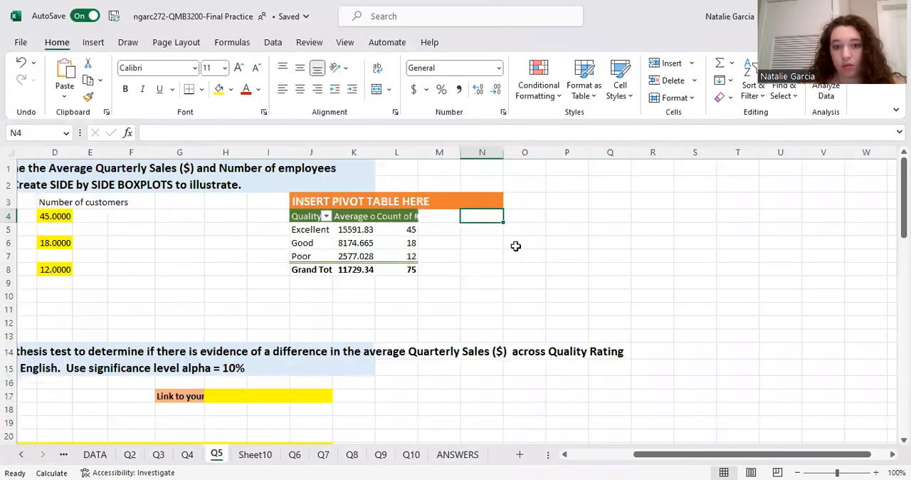
click(682, 350)
key(ctrl+v)
drag(705, 347, 658, 163)
scroll(533, 283, right, 1)
scroll(533, 283, right, 3)
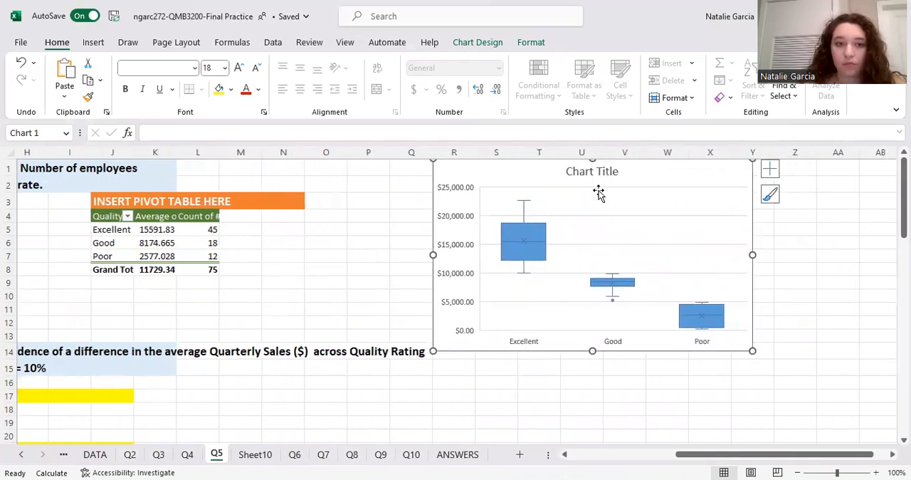
Replace the boxplot's placeholder title with "Average Quarterly Sales by Quality Rating"
scroll(366, 291, left, 3)
scroll(366, 291, left, 2)
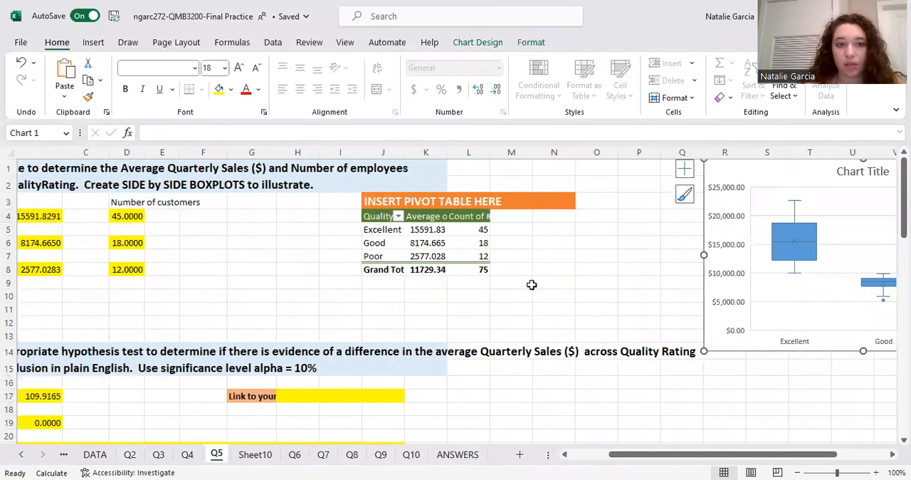
scroll(479, 291, left, 3)
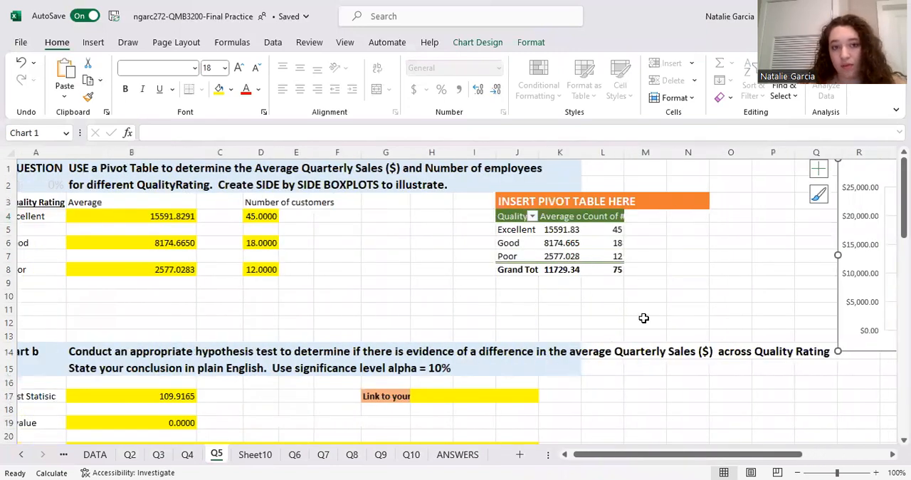
scroll(644, 318, right, 15)
scroll(613, 236, left, 3)
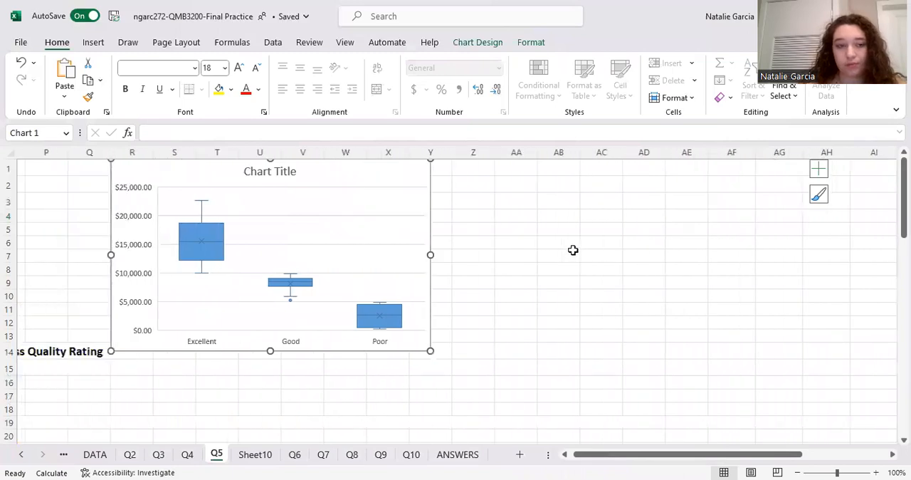
scroll(490, 178, left, 6)
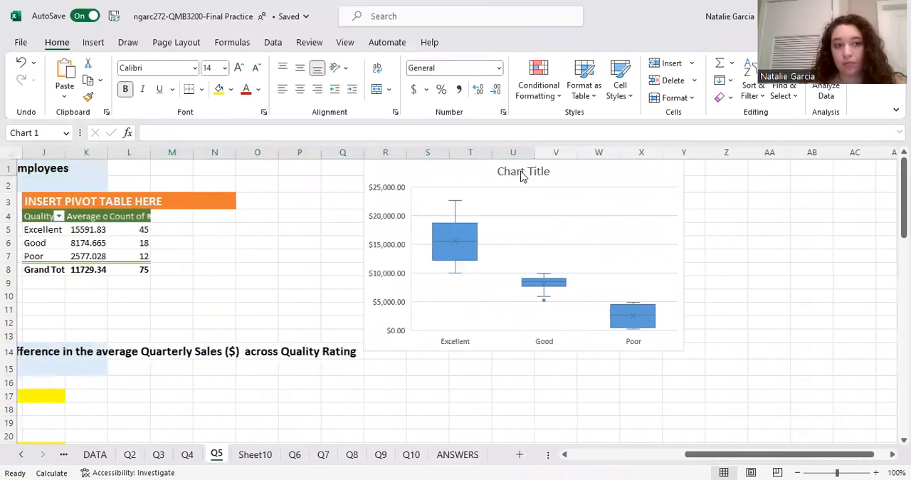
click(522, 172)
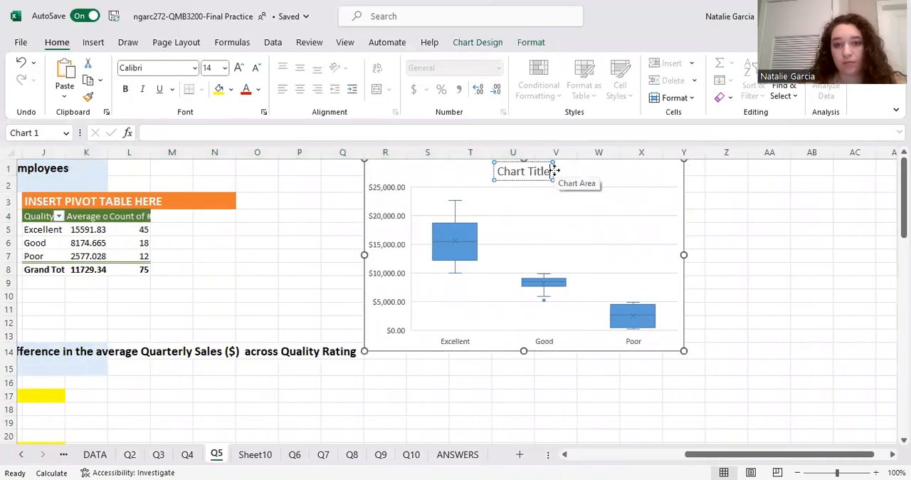
key(BackSpace)
key(BackSpace)
key(BackSpace)
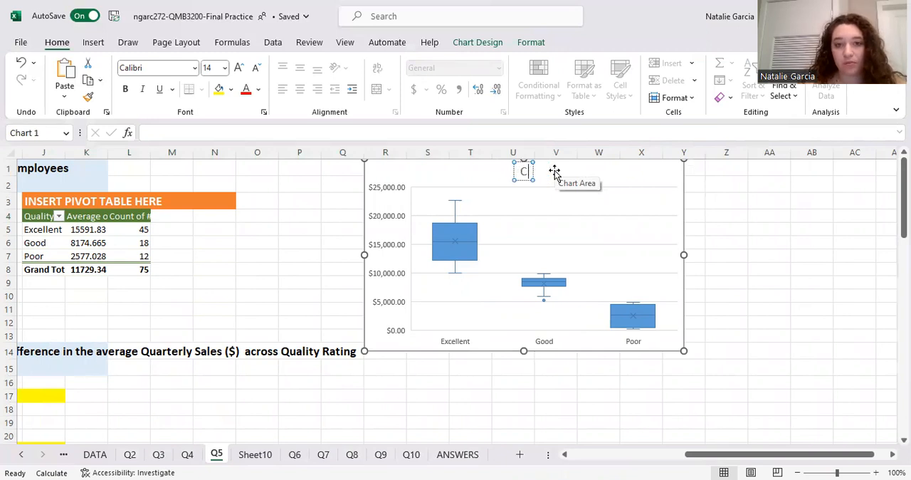
text(Average Quarterly)
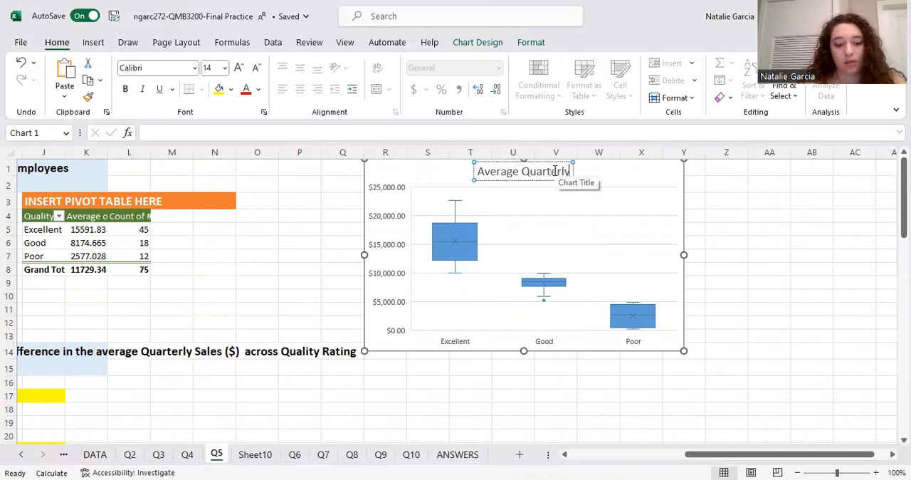
text( Sales an)
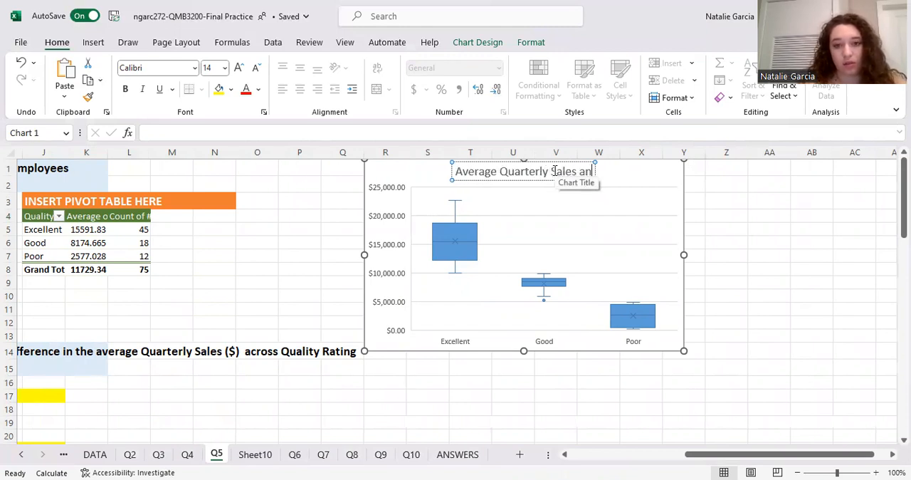
text(d)
key(BackSpace)
key(BackSpace)
key(BackSpace)
key(BackSpace)
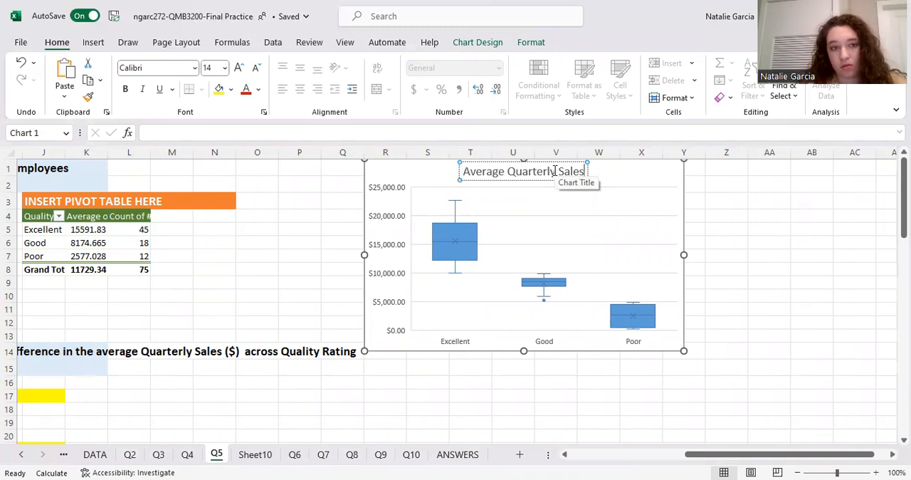
text(by )
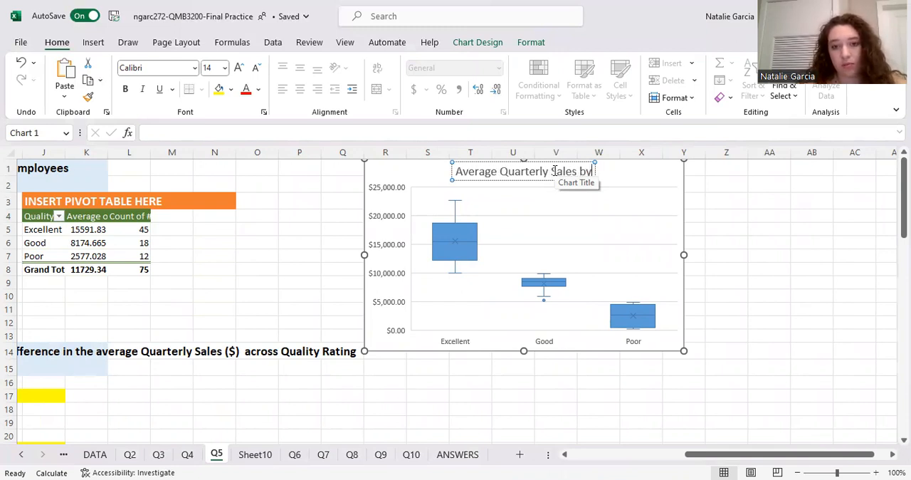
text(Quali)
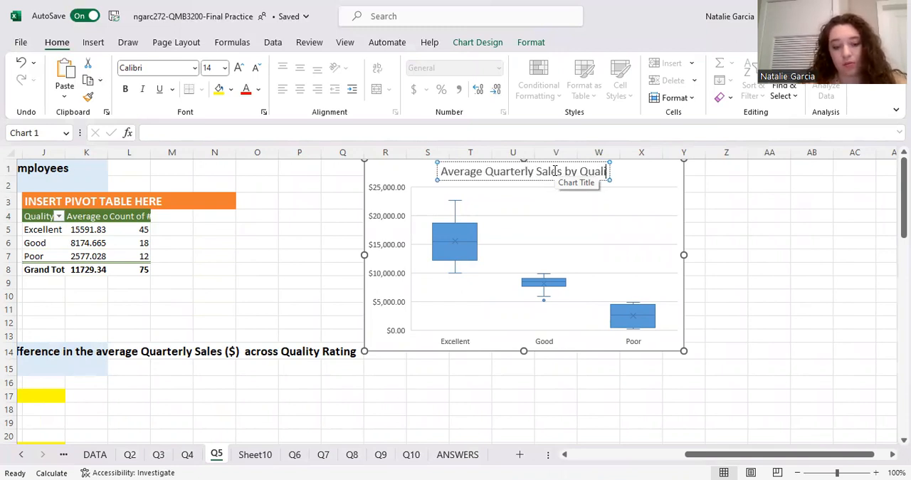
text(ty Rating)
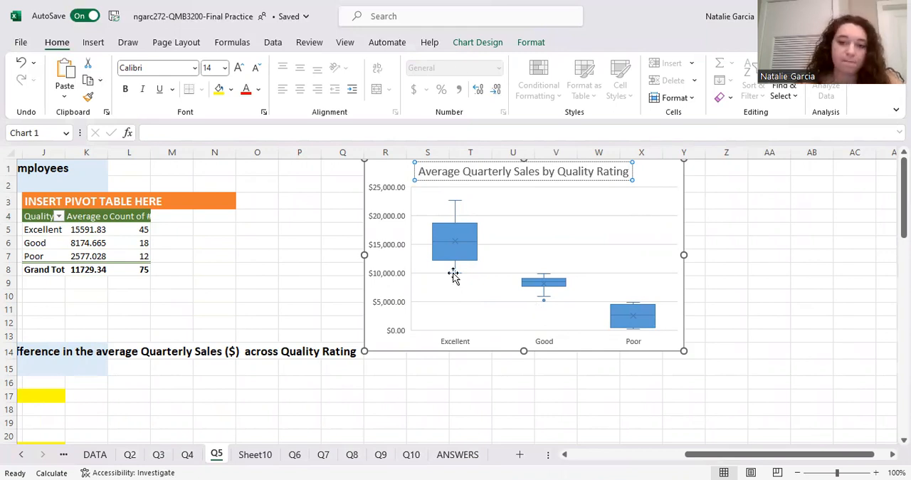
scroll(453, 276, left, 2)
click(264, 229)
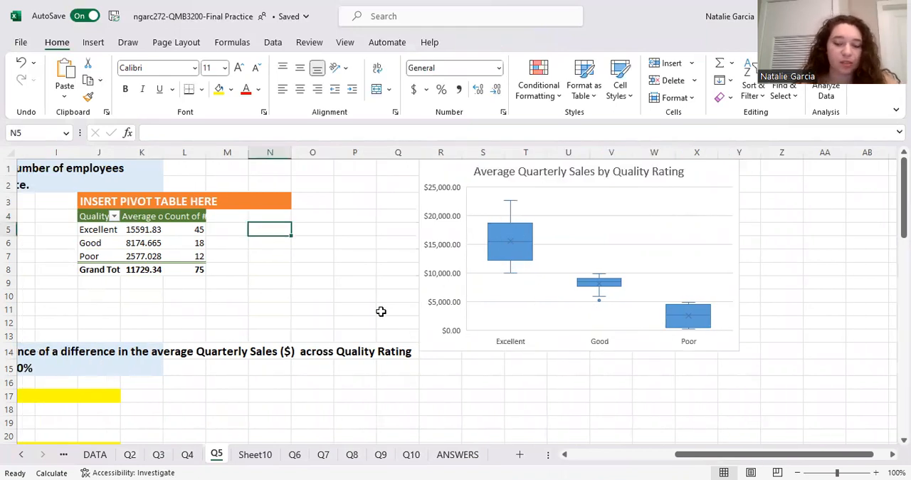
Review the Q5 instructions and answers alongside the pivot table and the titled boxplots
scroll(381, 312, left, 6)
scroll(517, 321, right, 4)
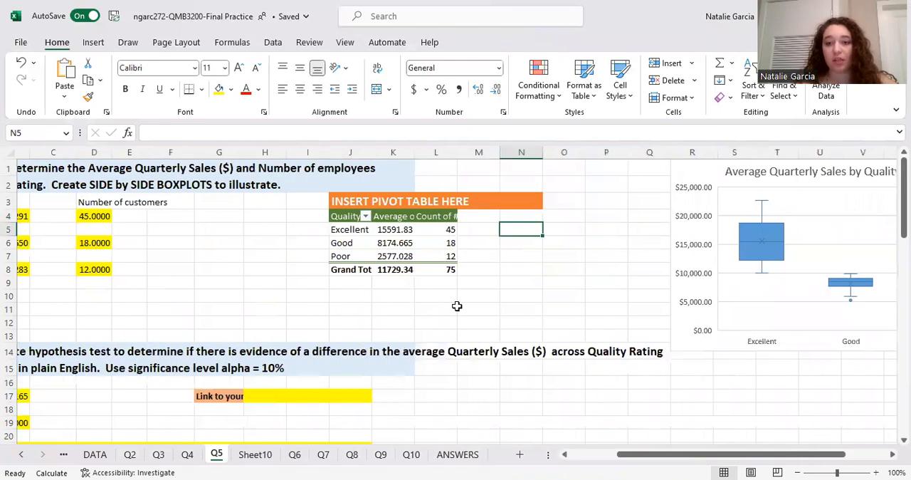
scroll(552, 277, right, 3)
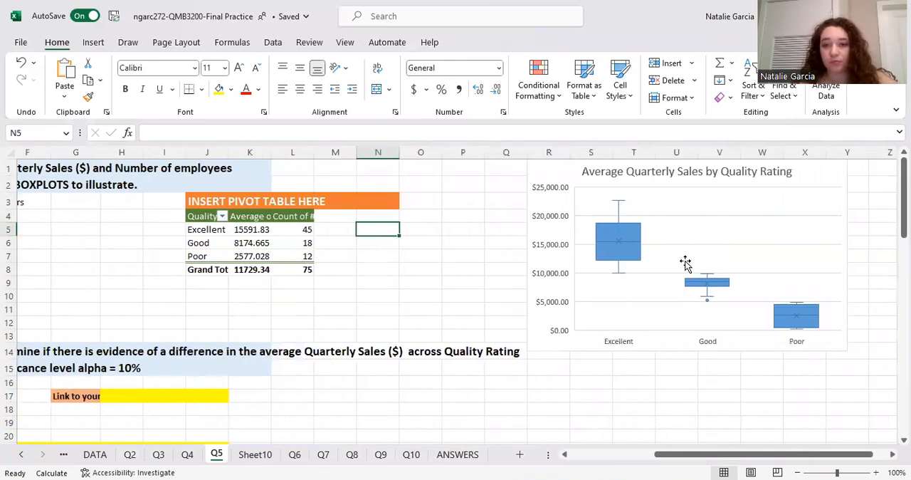
scroll(686, 264, right, 3)
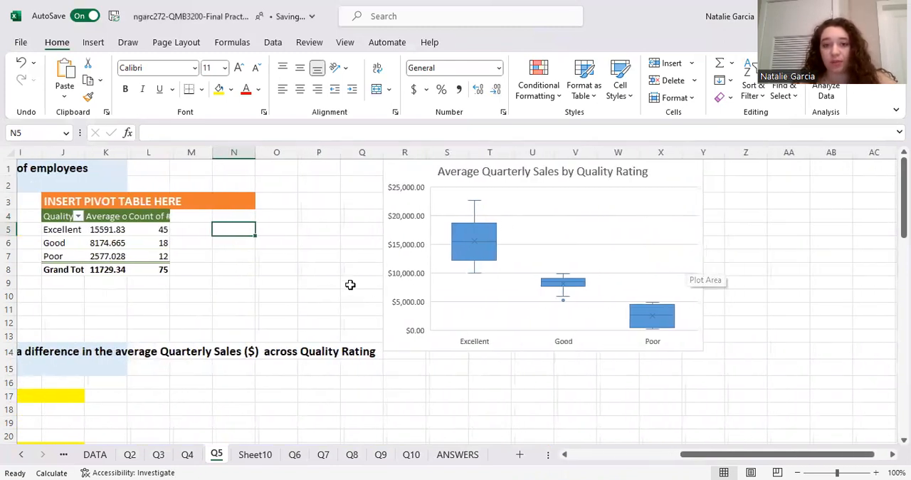
scroll(350, 285, left, 7)
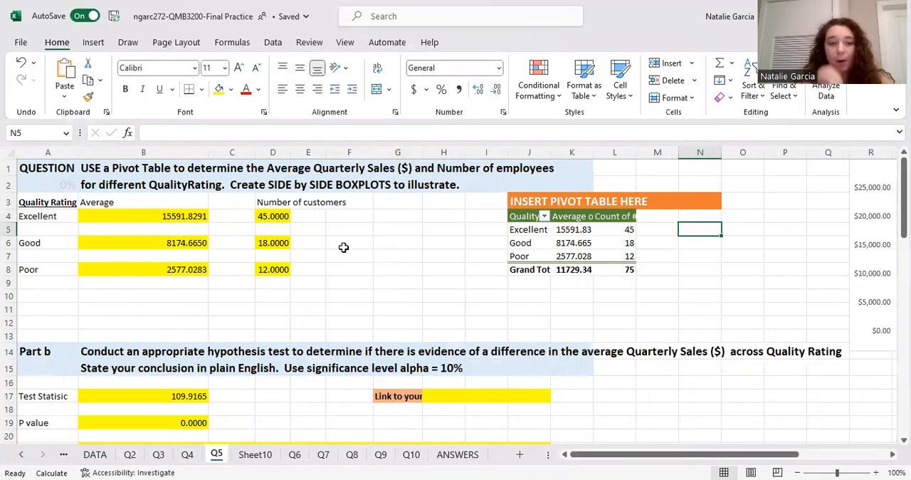
Compare the boxplots of the three quality ratings with the pivot table and the average and count answers on Q5
scroll(577, 246, right, 7)
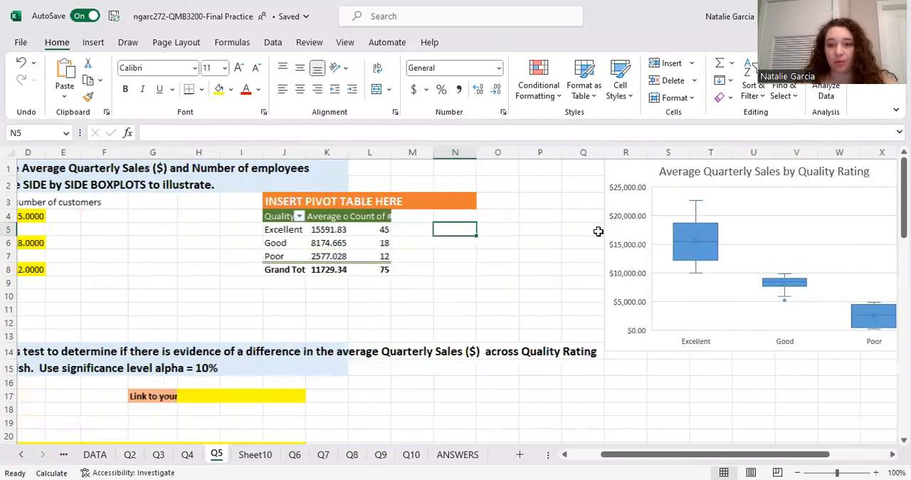
scroll(534, 253, left, 7)
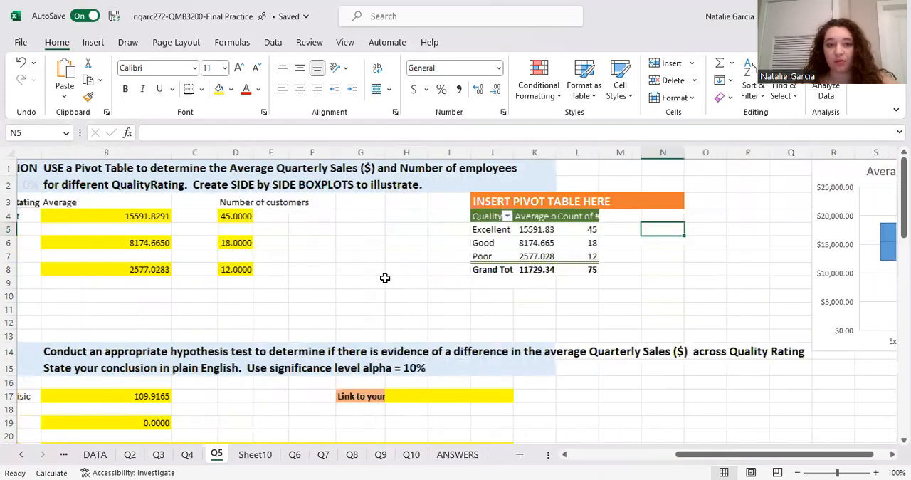
scroll(317, 302, right, 15)
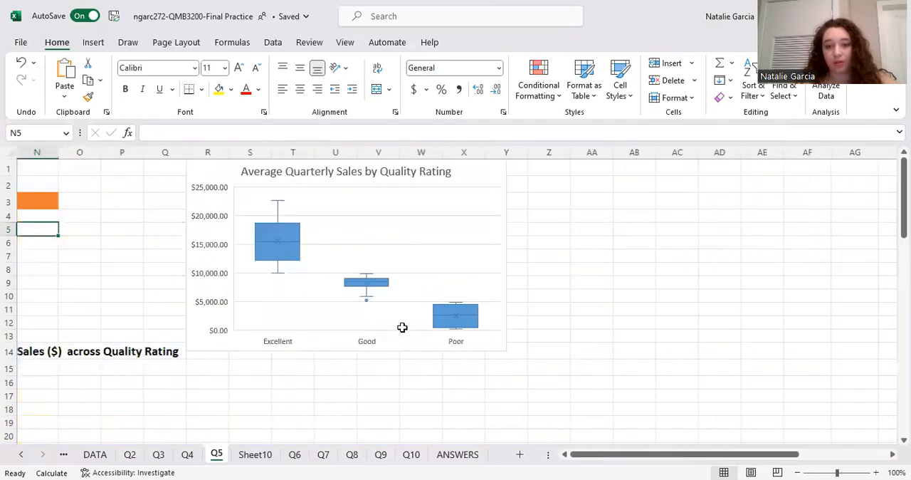
scroll(335, 389, right, 1)
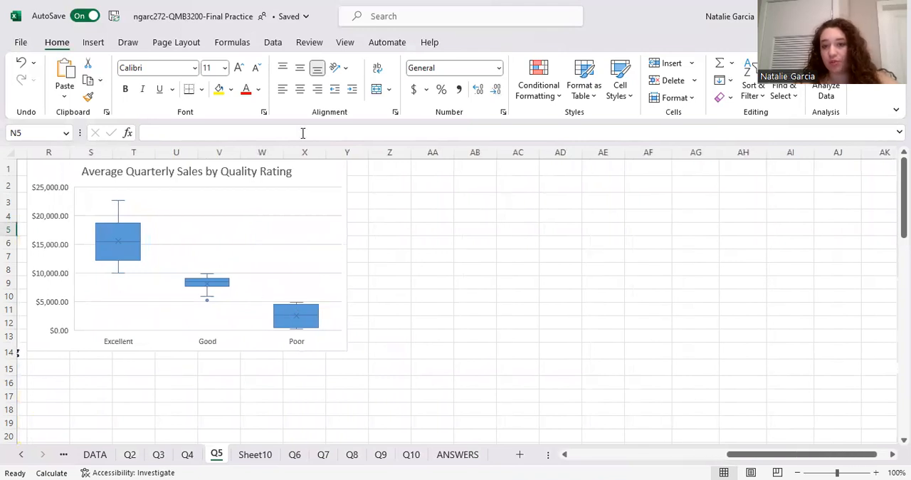
scroll(296, 218, left, 15)
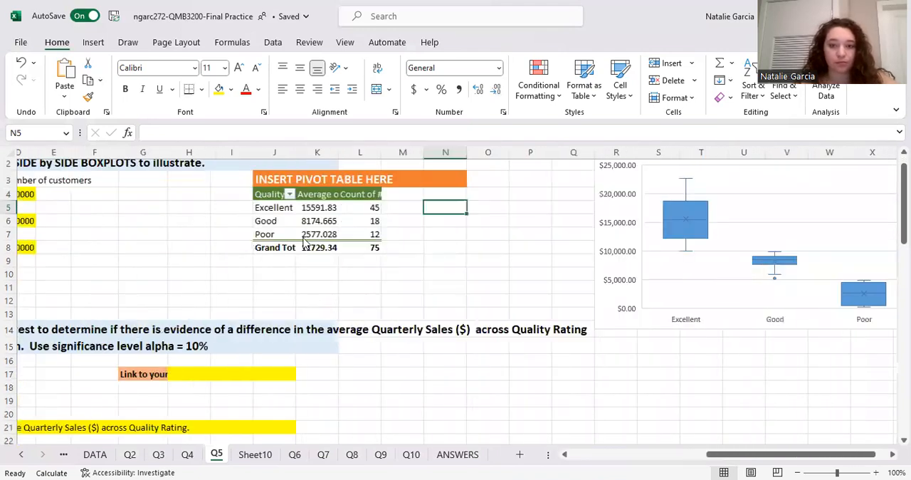
scroll(238, 259, left, 3)
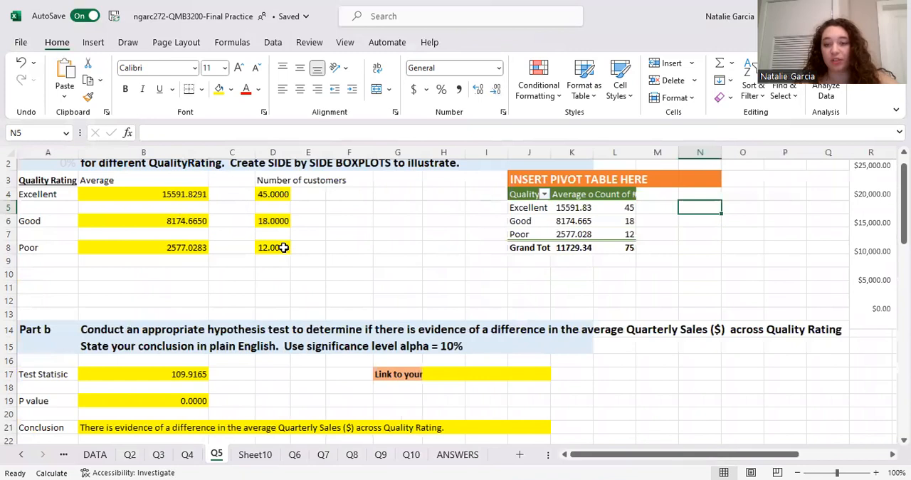
scroll(284, 247, right, 15)
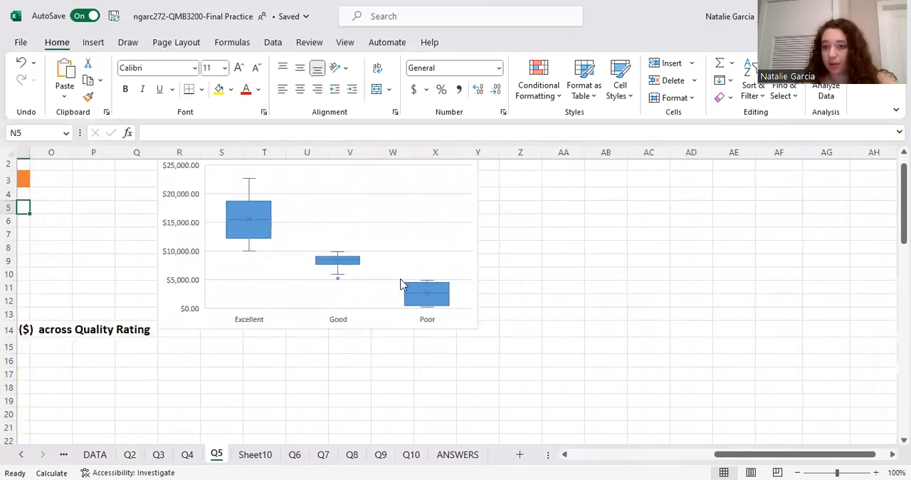
scroll(168, 291, left, 4)
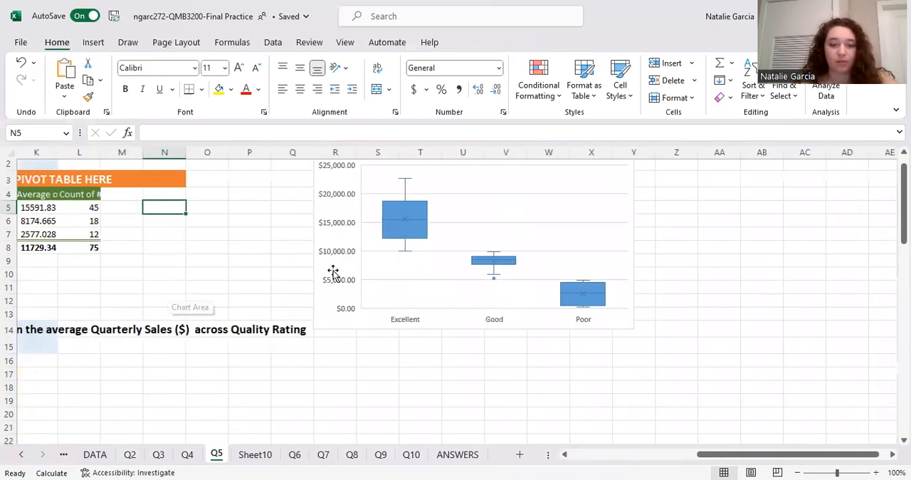
scroll(333, 272, left, 6)
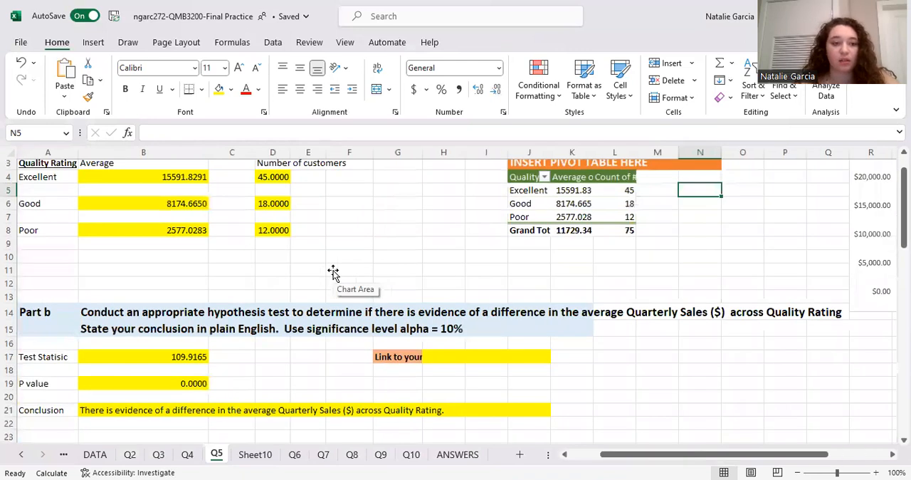
scroll(333, 272, up, 1)
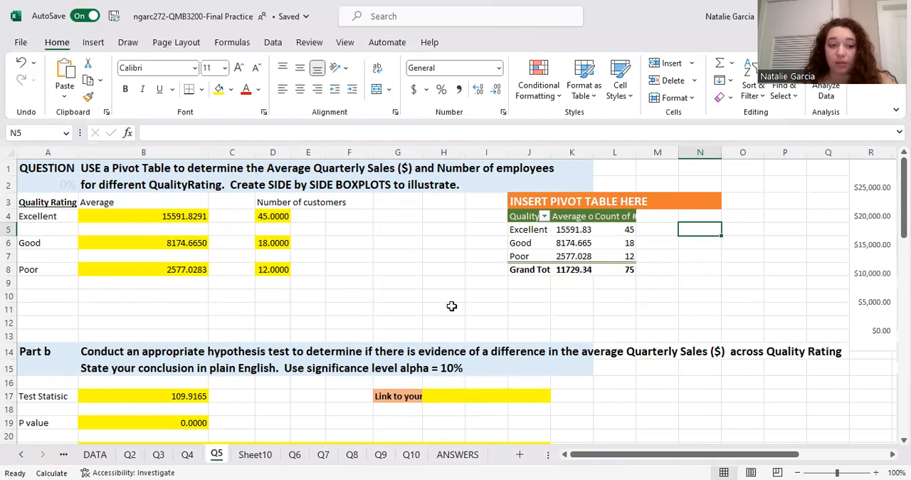
Read the Part b hypothesis test question on Q5 together with its test statistic, P value and conclusion cells
scroll(463, 331, down, 1)
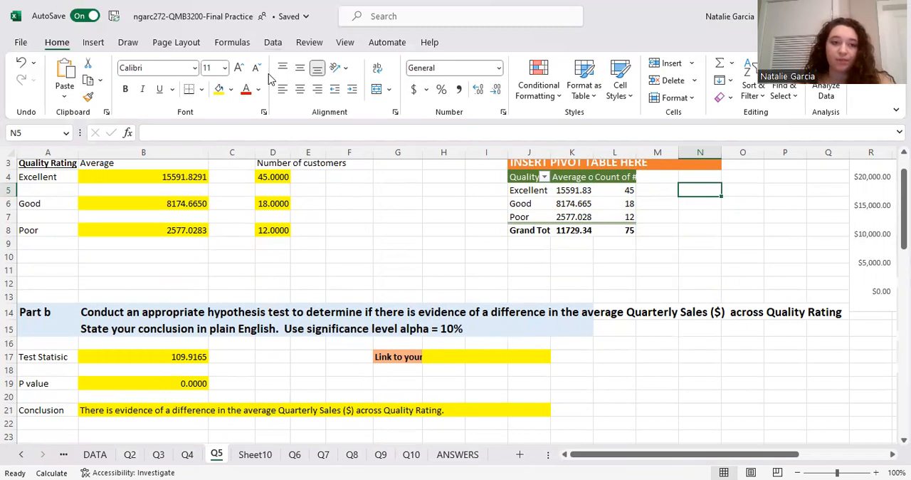
click(272, 42)
scroll(401, 264, down, 3)
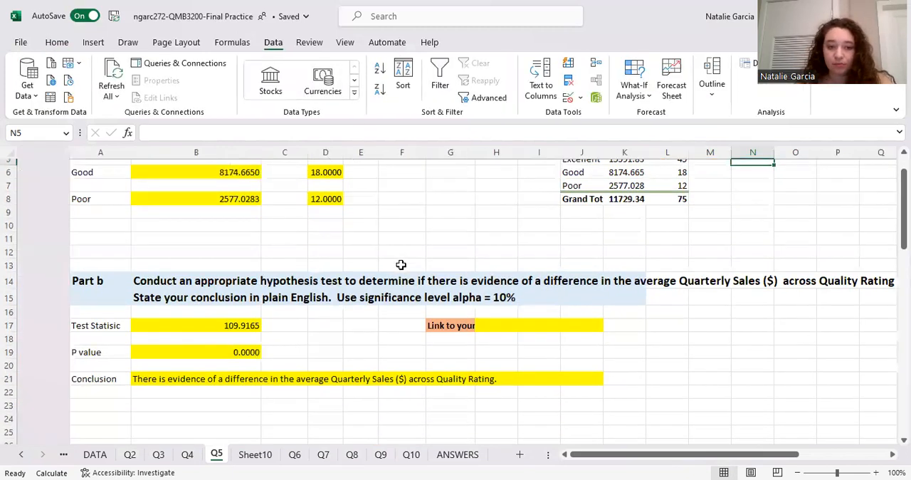
scroll(472, 263, up, 1)
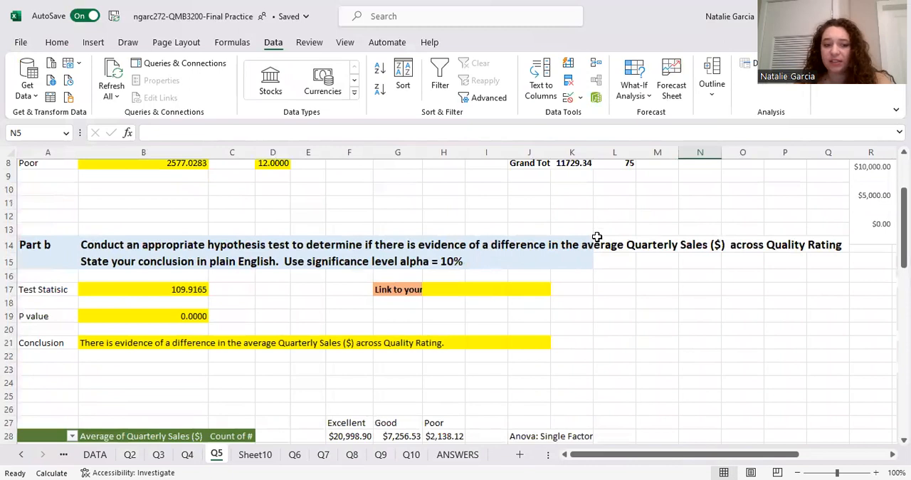
scroll(605, 235, up, 1)
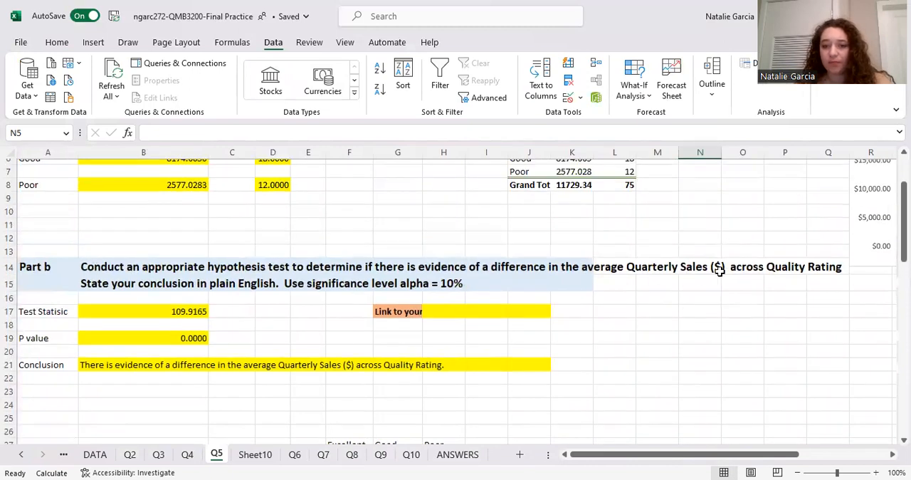
scroll(831, 285, down, 2)
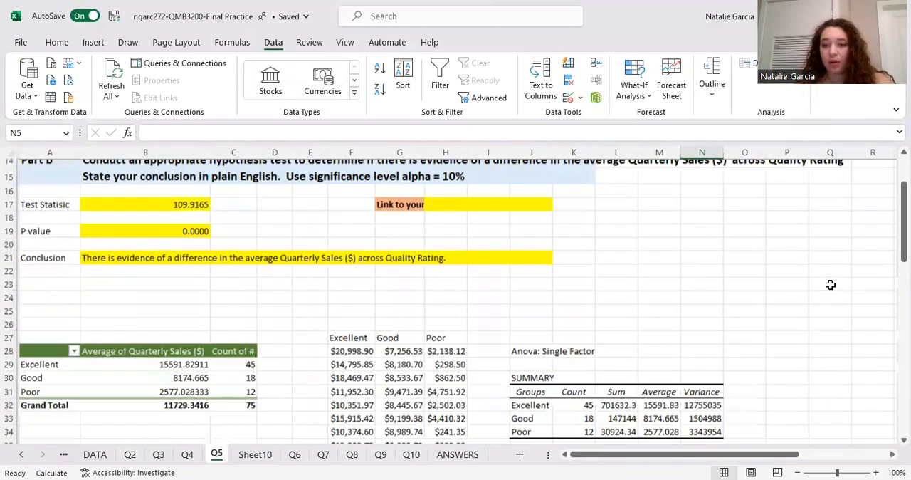
scroll(831, 284, up, 2)
click(732, 273)
scroll(732, 273, up, 1)
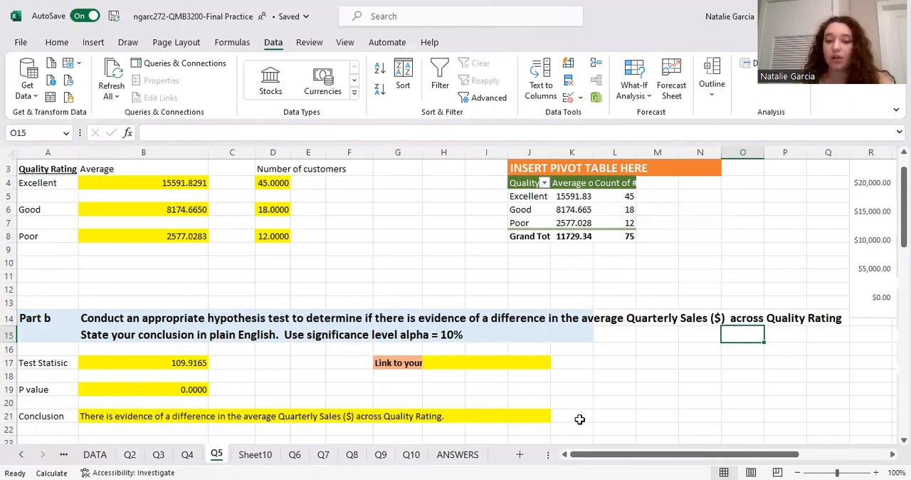
Examine the Excellent, Good and Poor sales columns and the existing single-factor Anova output below Part b
scroll(391, 252, down, 8)
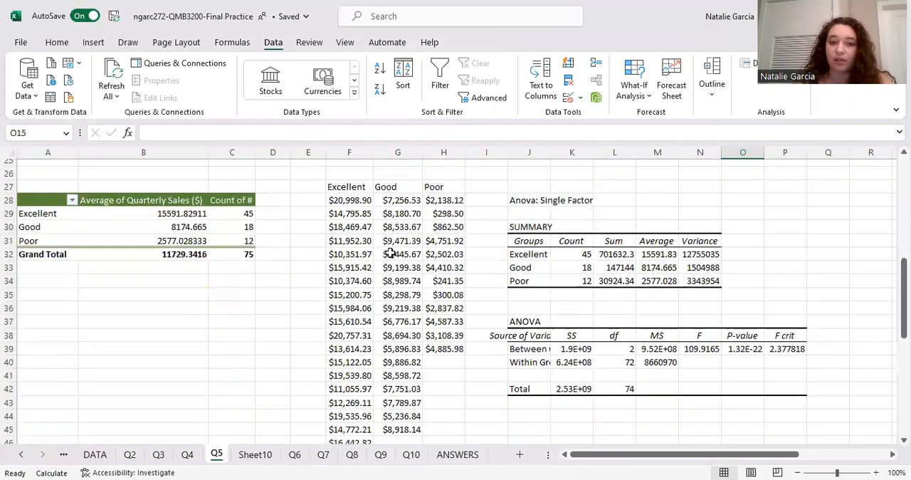
scroll(358, 194, down, 5)
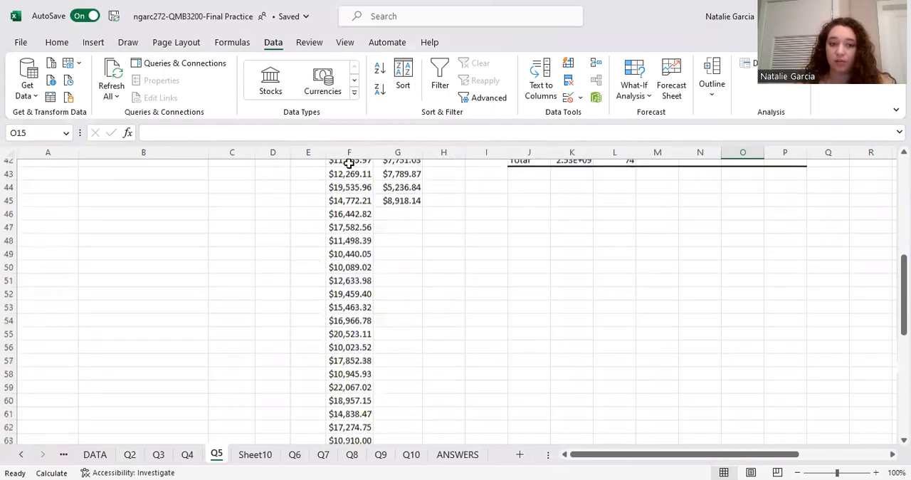
scroll(373, 304, down, 4)
scroll(372, 305, up, 17)
scroll(410, 400, down, 5)
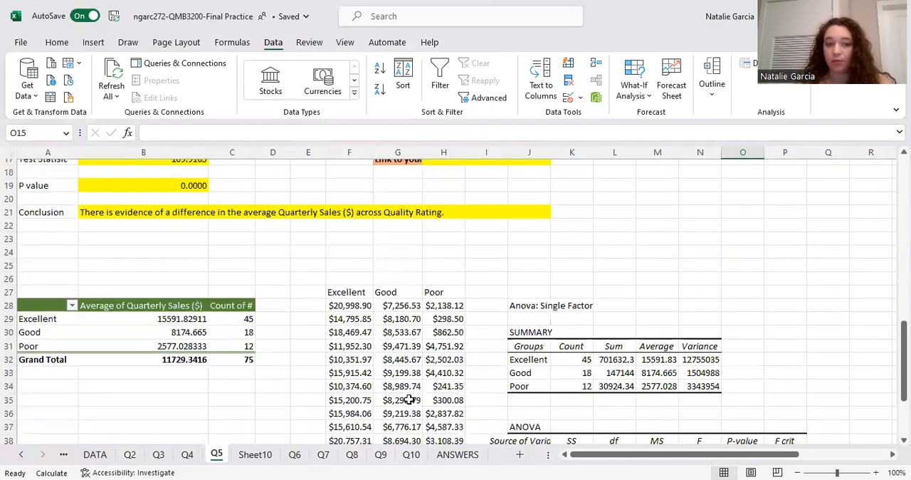
scroll(409, 400, down, 4)
scroll(409, 400, up, 3)
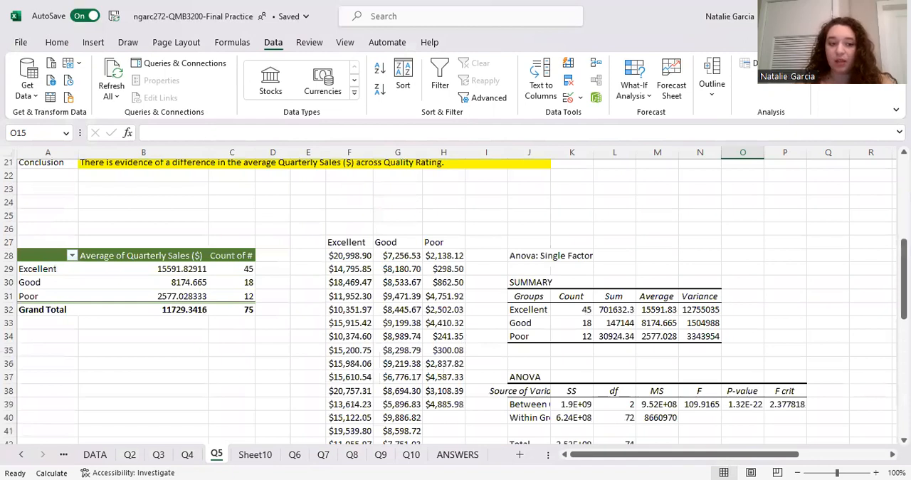
Inspect the filter choices of the Quality Rating column on the DATA sheet and return to Q5
click(95, 456)
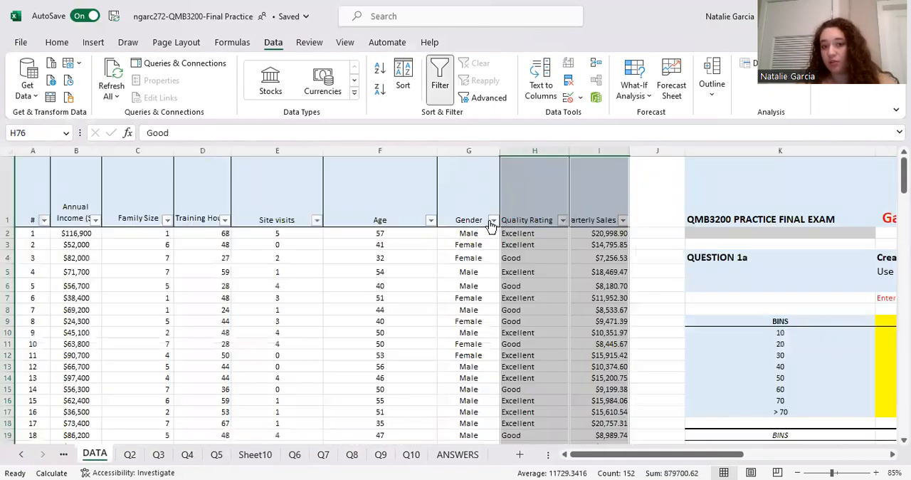
click(555, 220)
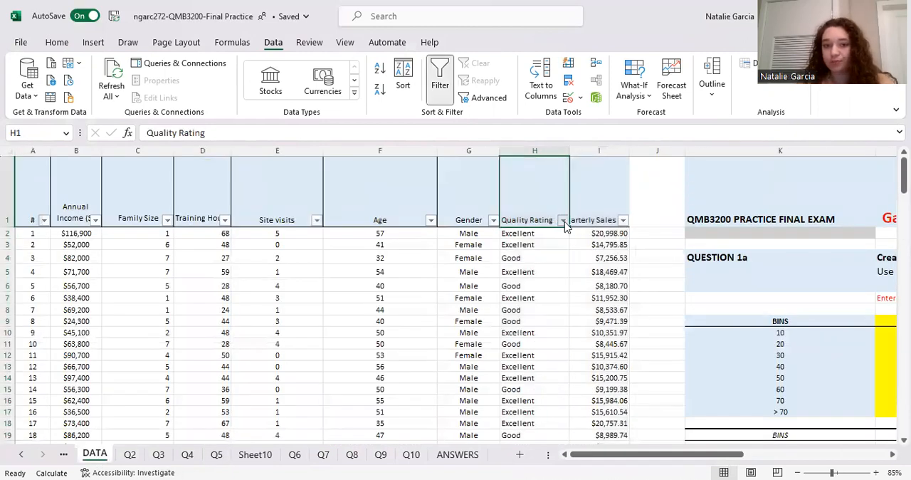
click(563, 221)
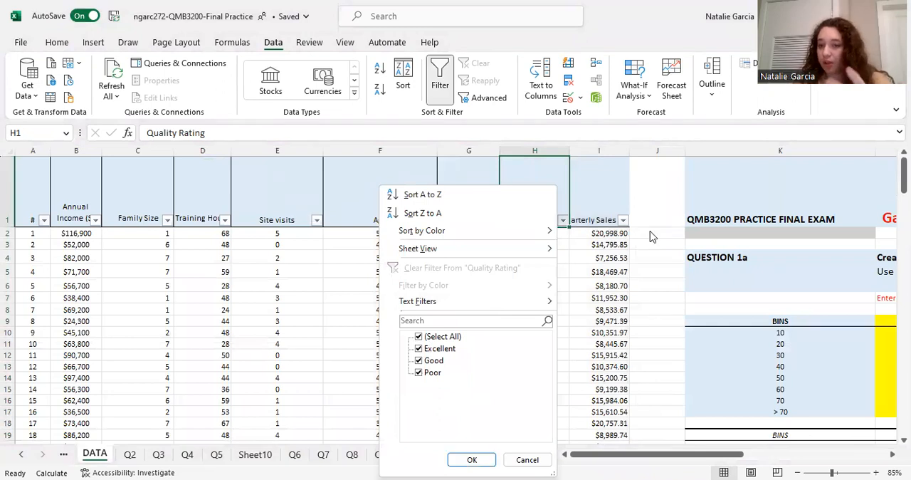
click(217, 454)
Start an Anova: Single Factor data analysis for the Excellent, Good and Poor columns on Q5
scroll(353, 362, down, 2)
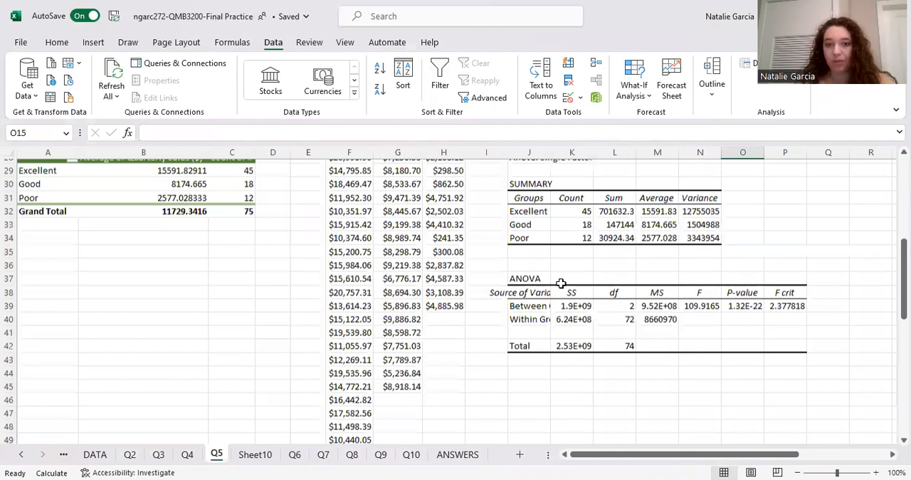
scroll(561, 284, up, 3)
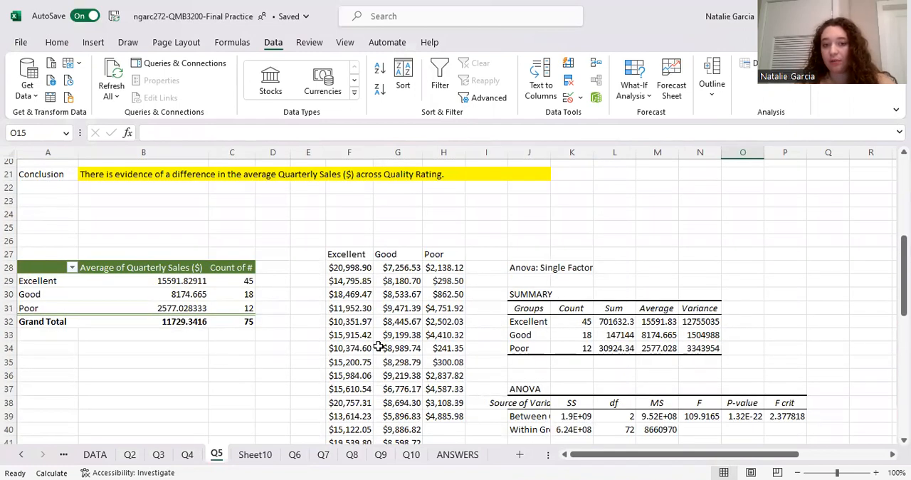
scroll(339, 315, up, 2)
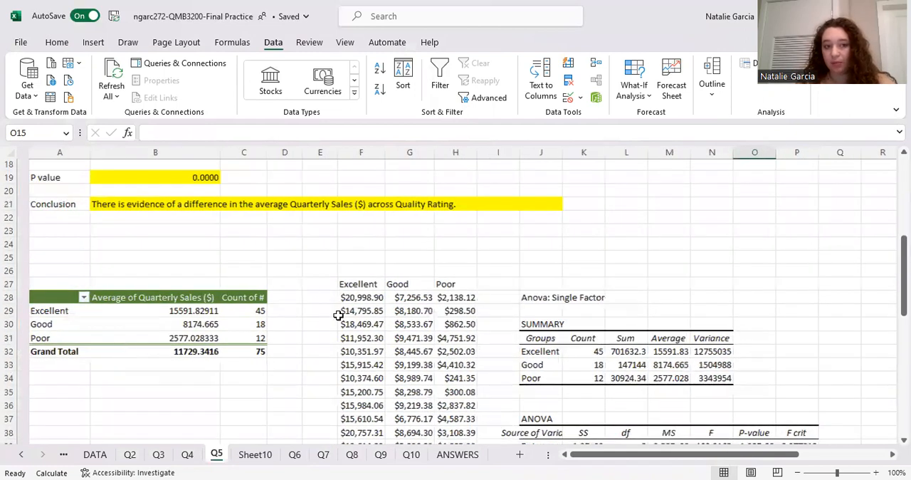
scroll(300, 344, down, 1)
scroll(631, 383, down, 2)
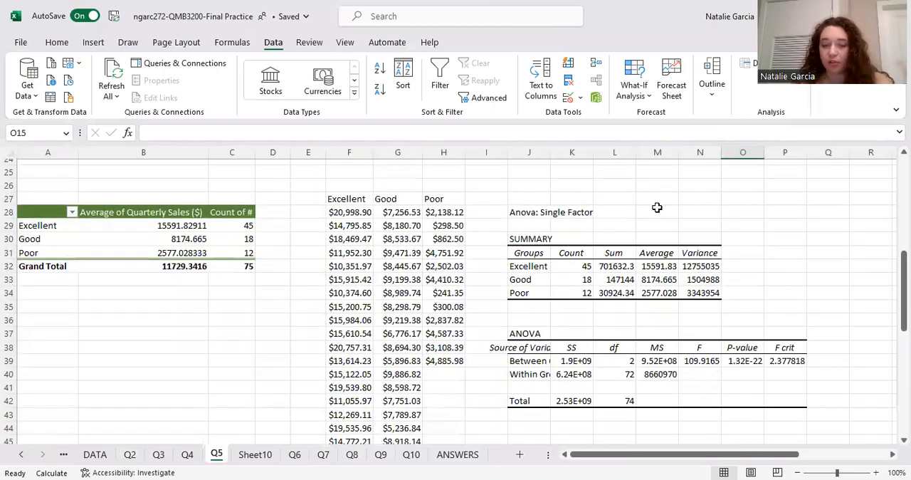
click(745, 63)
scroll(324, 329, up, 2)
click(324, 329)
click(508, 322)
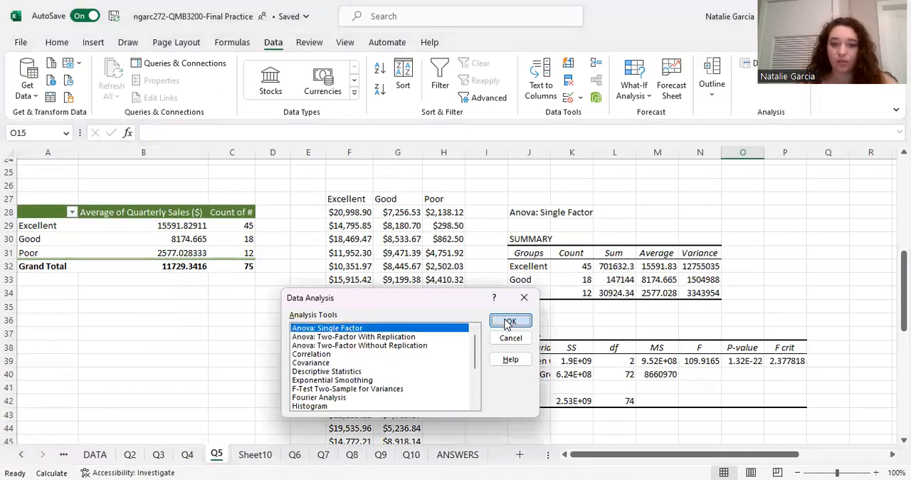
Replace the Anova input range with $F$27:$H$72, covering the labelled Excellent, Good and Poor columns
key(BackSpace)
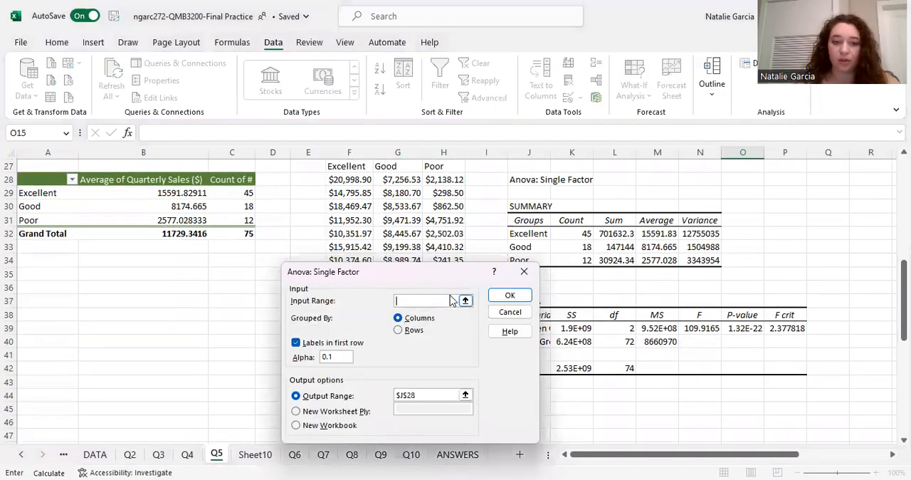
scroll(639, 262, up, 7)
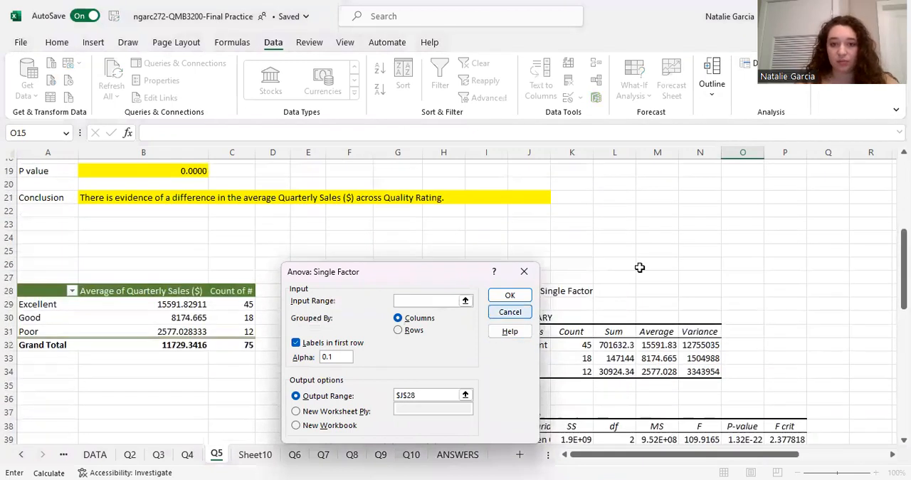
scroll(626, 265, down, 2)
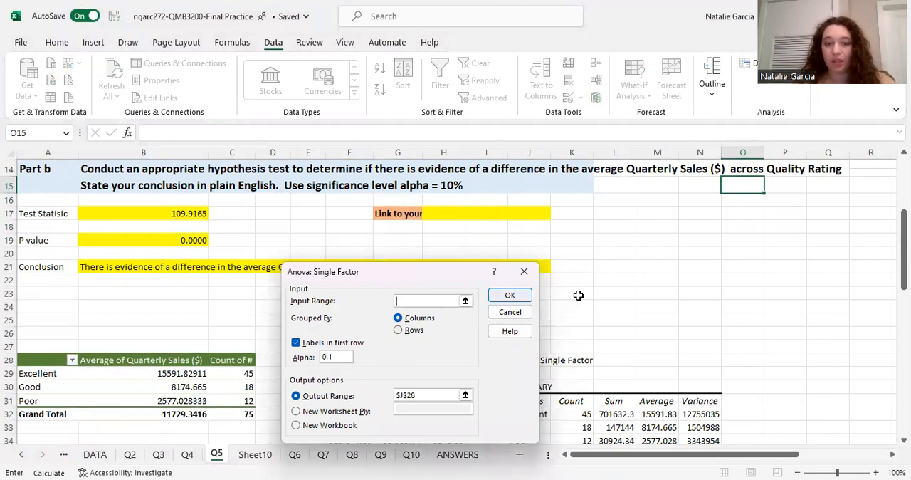
scroll(577, 288, down, 5)
scroll(573, 282, up, 2)
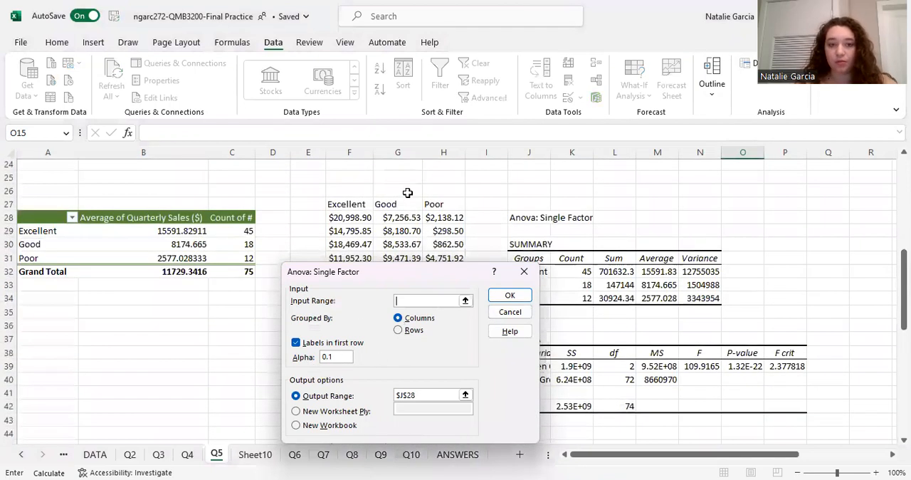
drag(357, 204, 434, 206)
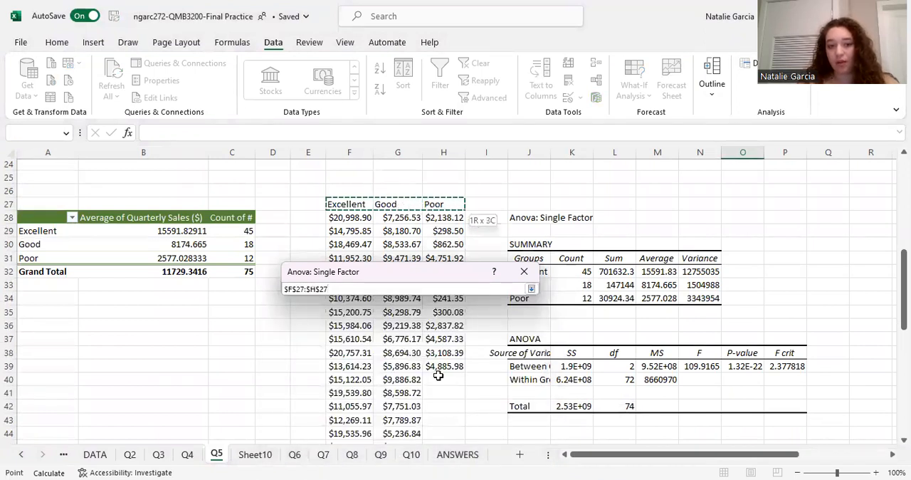
drag(445, 462, 442, 410)
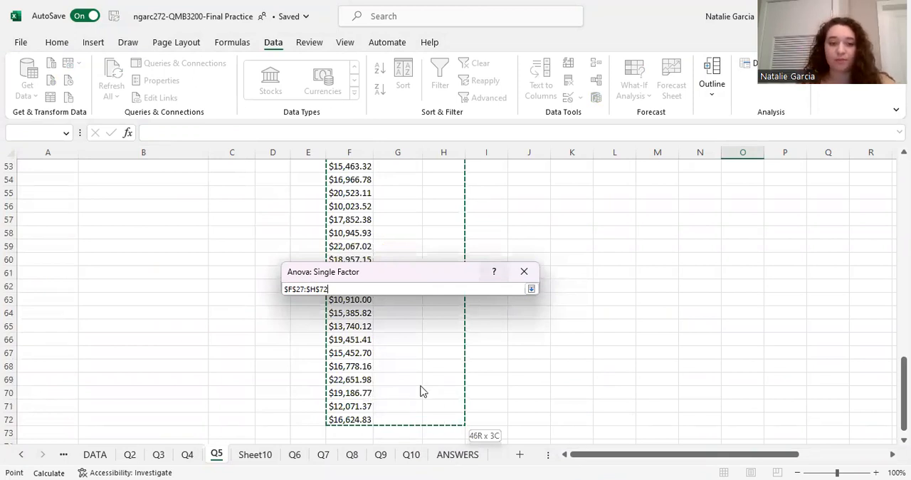
drag(422, 391, 423, 392)
click(433, 395)
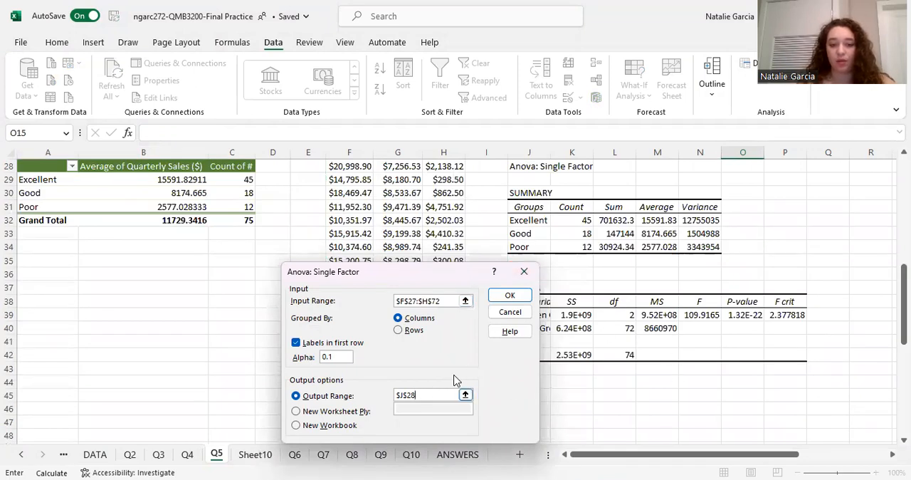
Try to run the Anova with its output range set to cell A11 on Sheet10
click(249, 454)
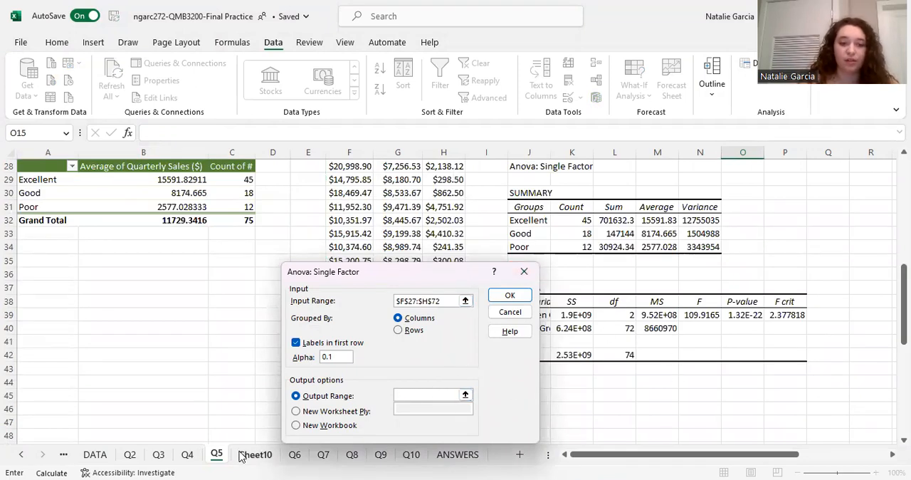
click(100, 311)
click(55, 294)
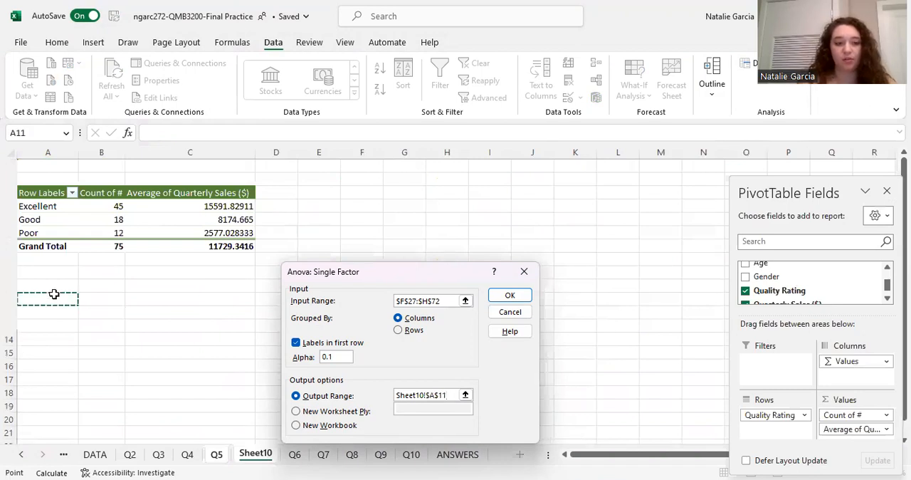
click(511, 299)
click(512, 299)
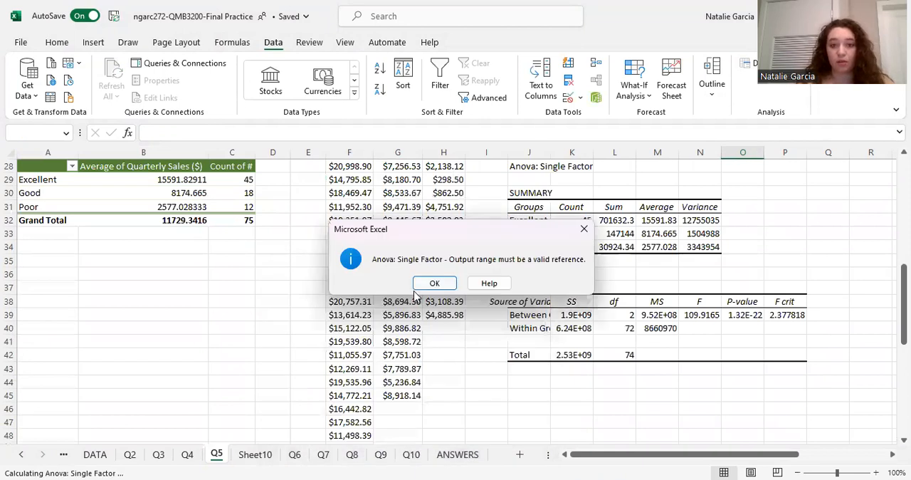
key(Return)
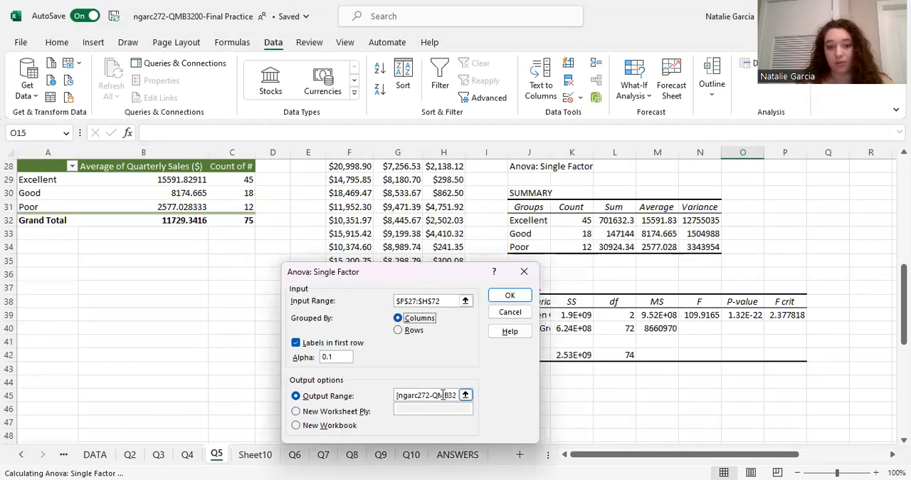
Clear the output range, run the Anova to a new worksheet, and move that sheet directly after Q5
drag(398, 397, 569, 408)
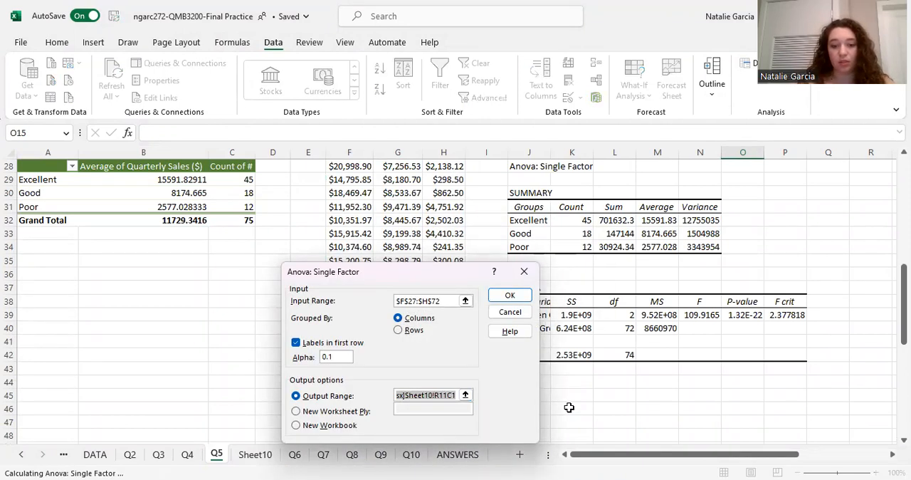
key(BackSpace)
click(335, 416)
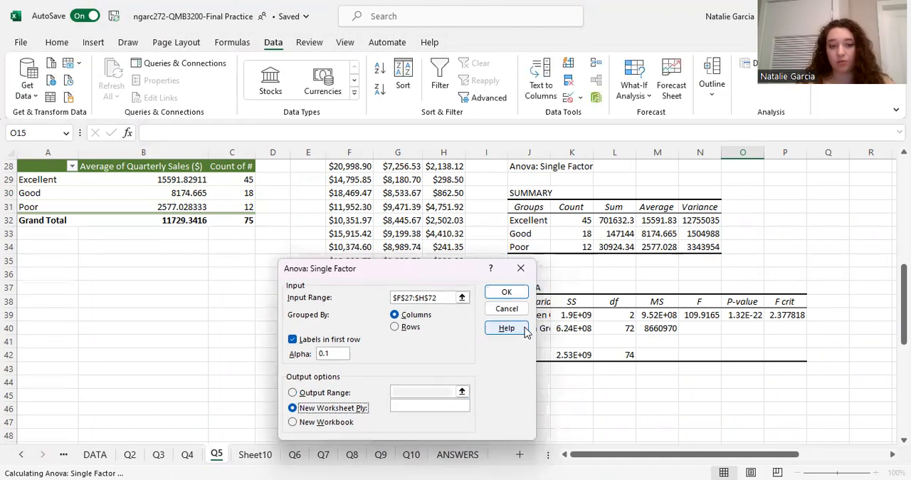
click(508, 298)
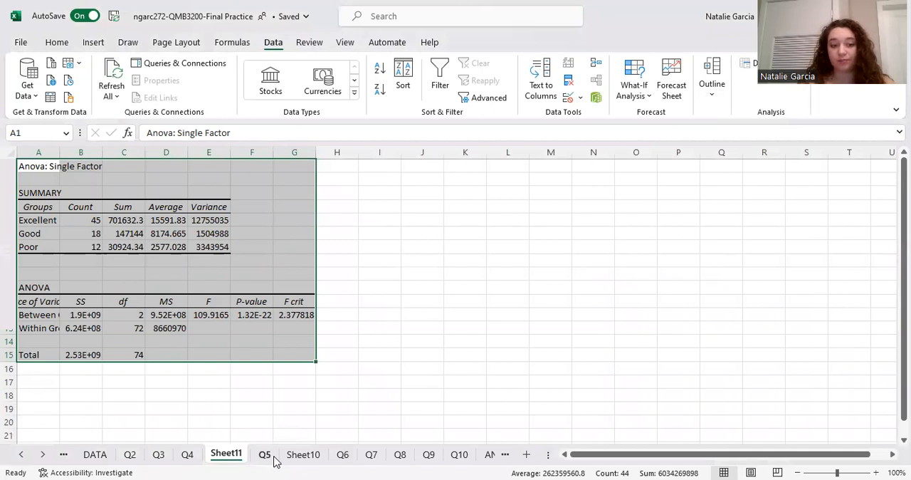
drag(222, 456, 284, 456)
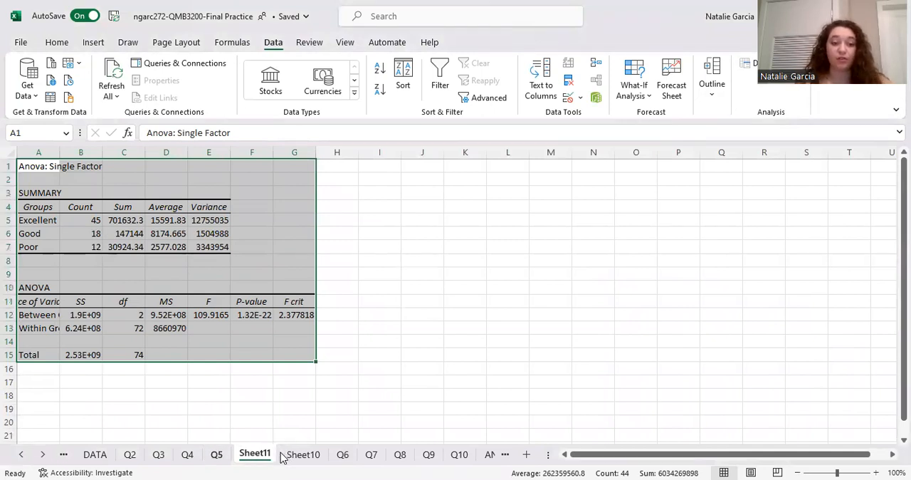
Compare the new sheet's Anova output with the existing Anova tables on Q5
click(217, 454)
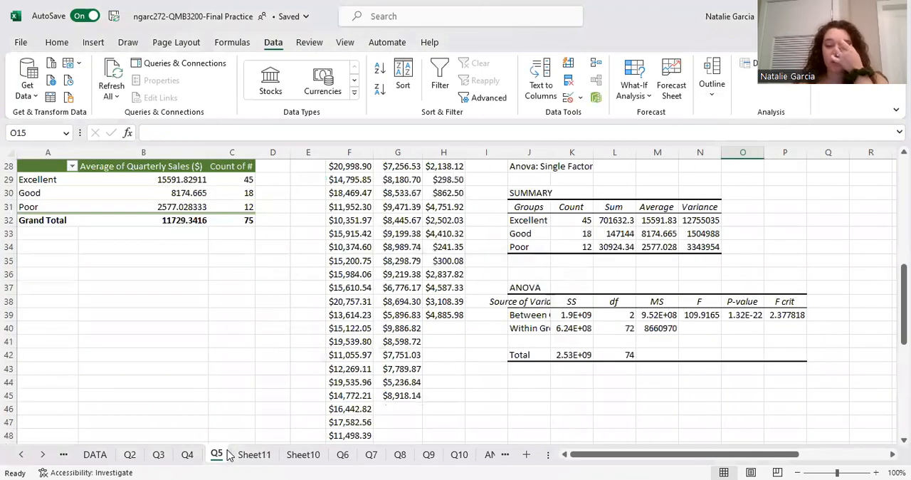
scroll(309, 394, up, 3)
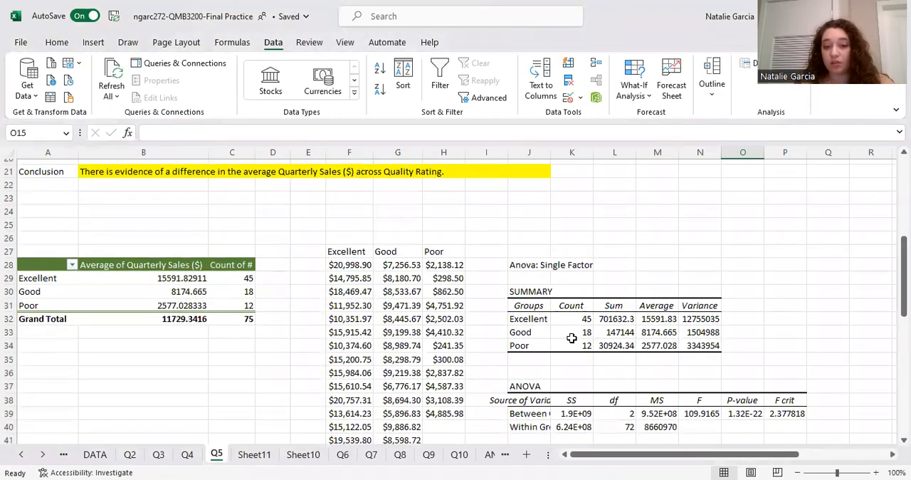
scroll(642, 399, down, 2)
scroll(642, 400, down, 1)
scroll(642, 399, right, 1)
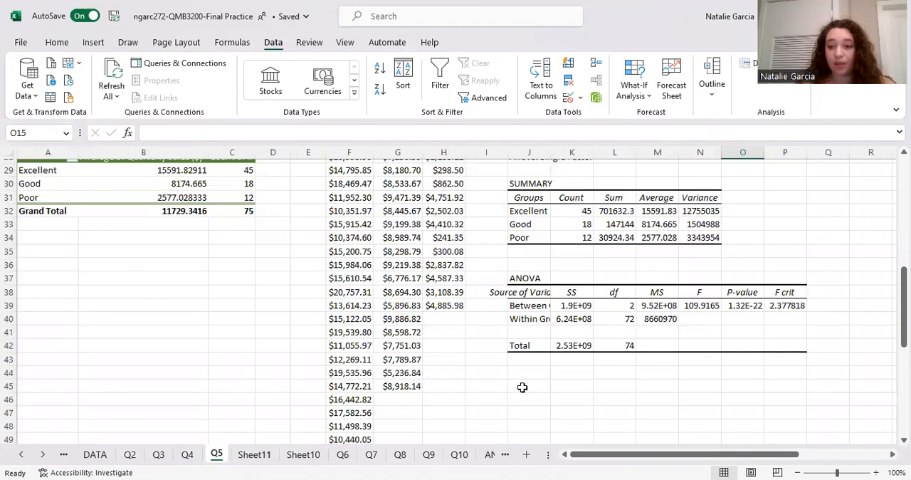
click(266, 461)
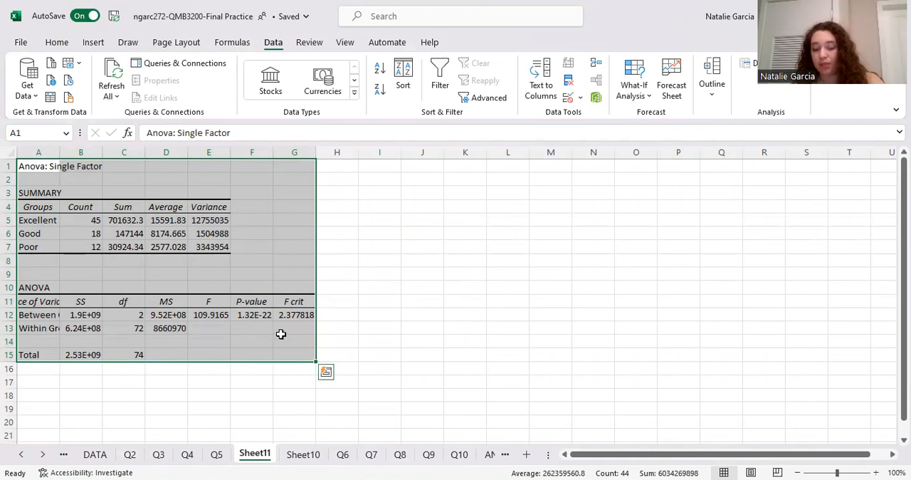
click(222, 455)
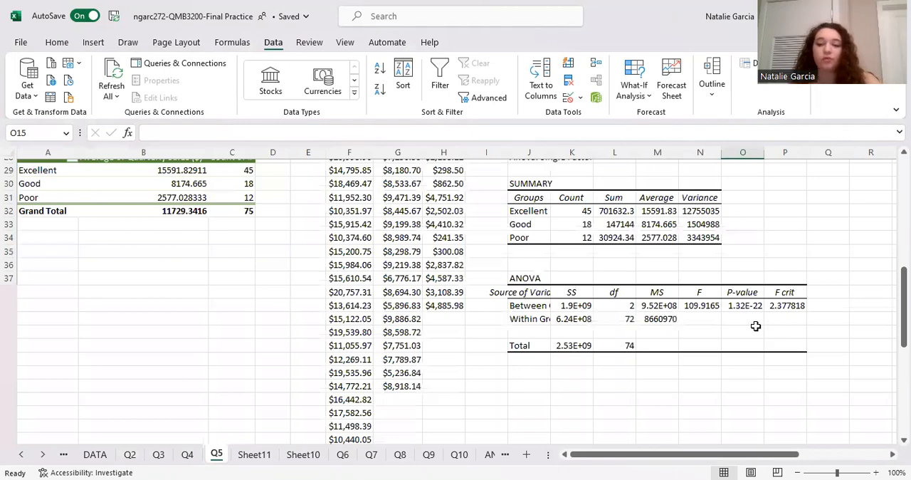
Examine Part b's test statistic, P value and conclusion on Q5 against the F and P-value in the ANOVA table
scroll(756, 325, up, 1)
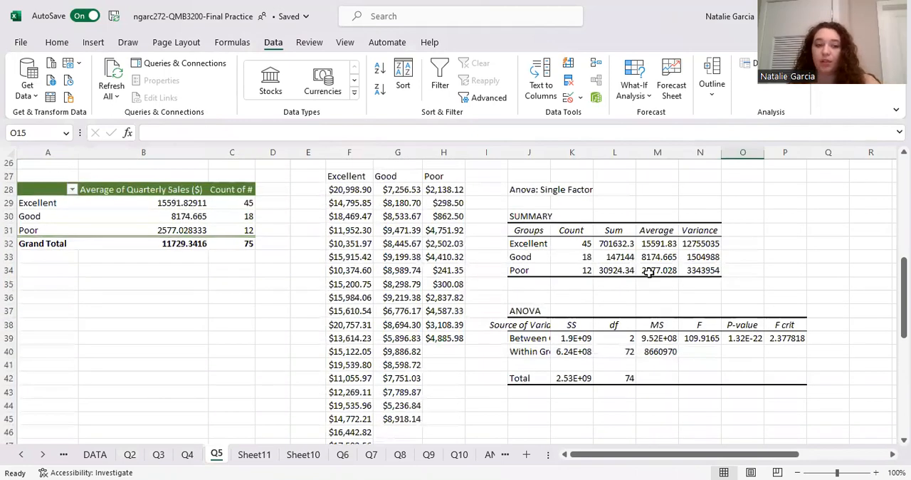
scroll(666, 314, up, 1)
scroll(669, 317, up, 4)
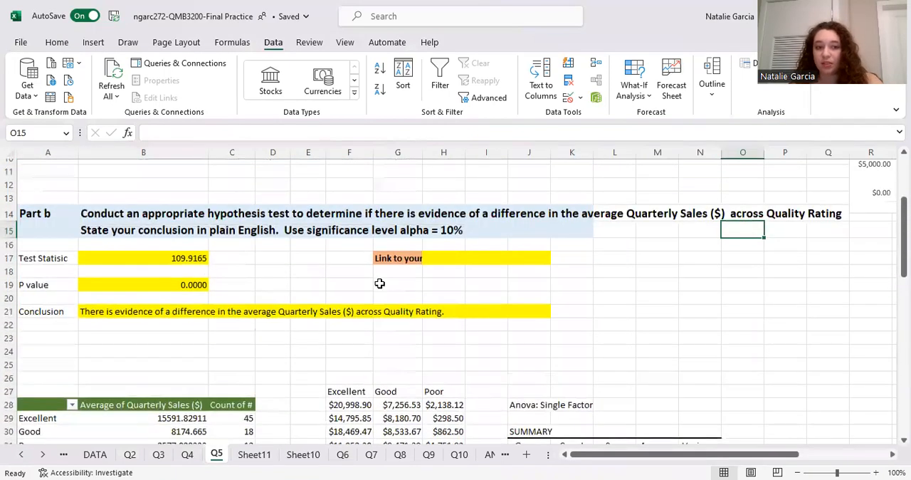
scroll(470, 317, down, 2)
scroll(511, 272, down, 2)
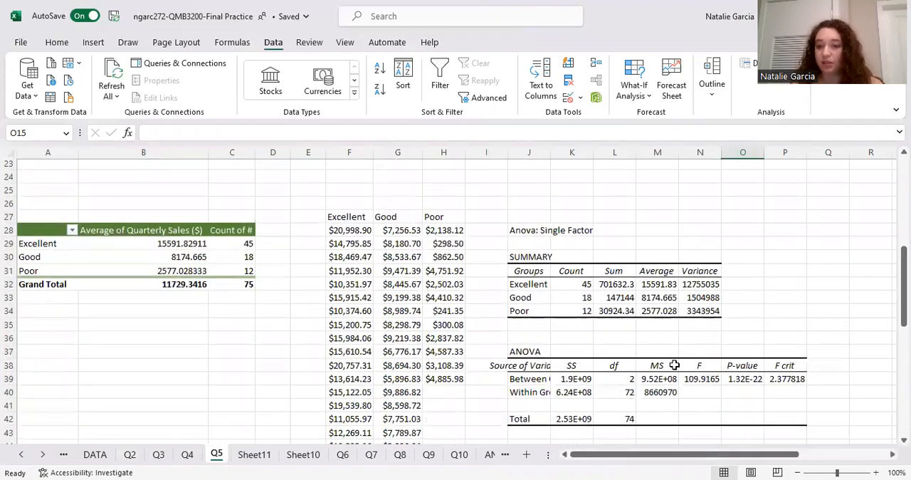
scroll(691, 334, up, 5)
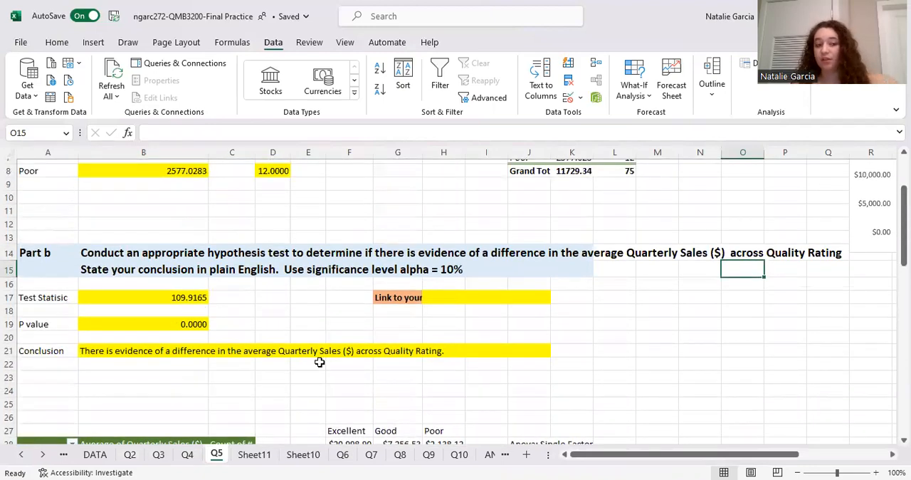
scroll(695, 377, down, 3)
scroll(695, 377, down, 1)
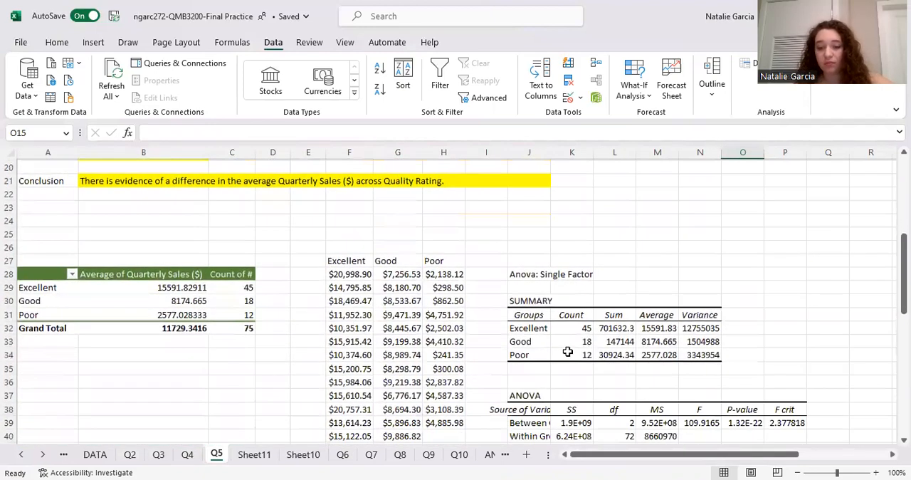
scroll(565, 349, up, 2)
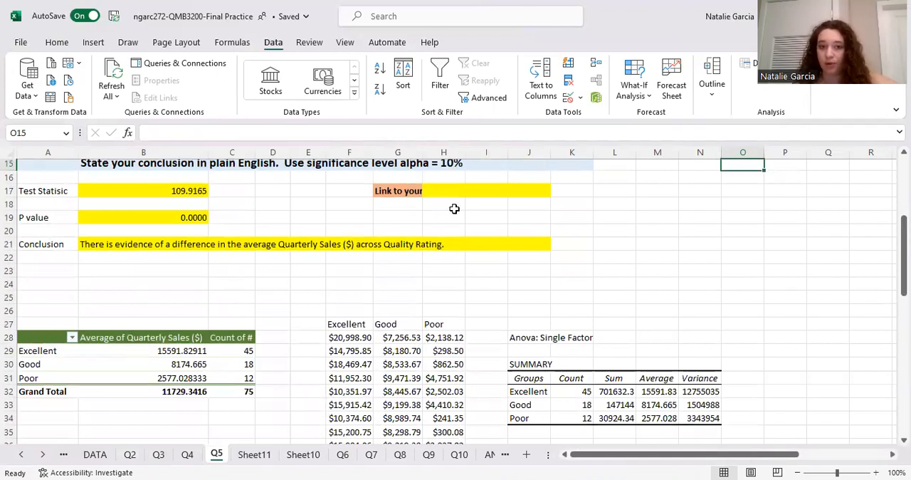
scroll(470, 230, up, 1)
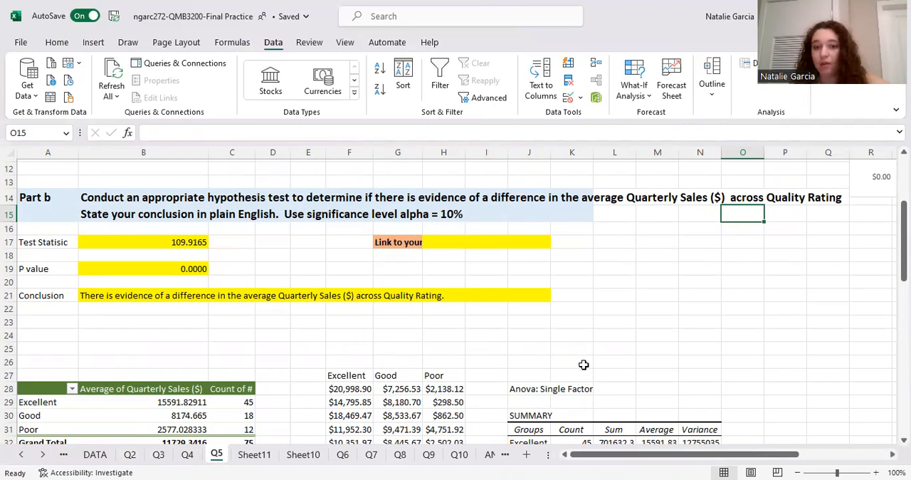
scroll(553, 372, down, 4)
scroll(563, 366, up, 4)
scroll(564, 368, down, 9)
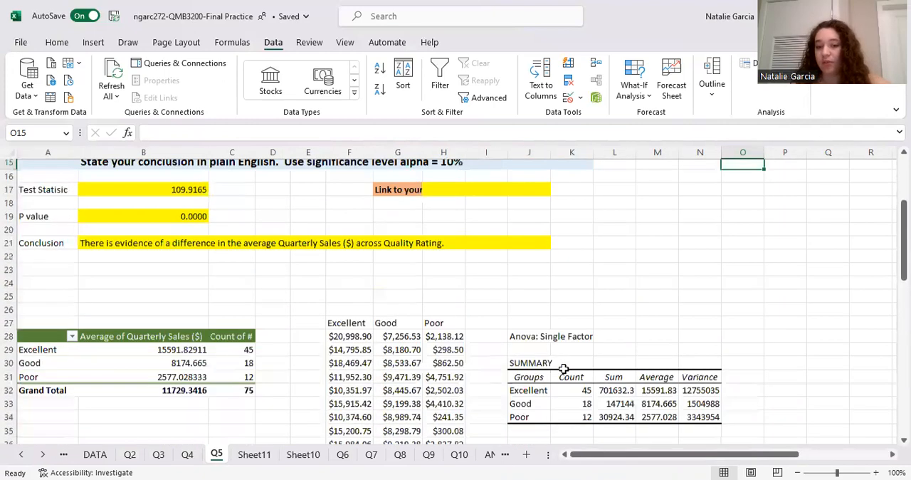
scroll(513, 425, up, 13)
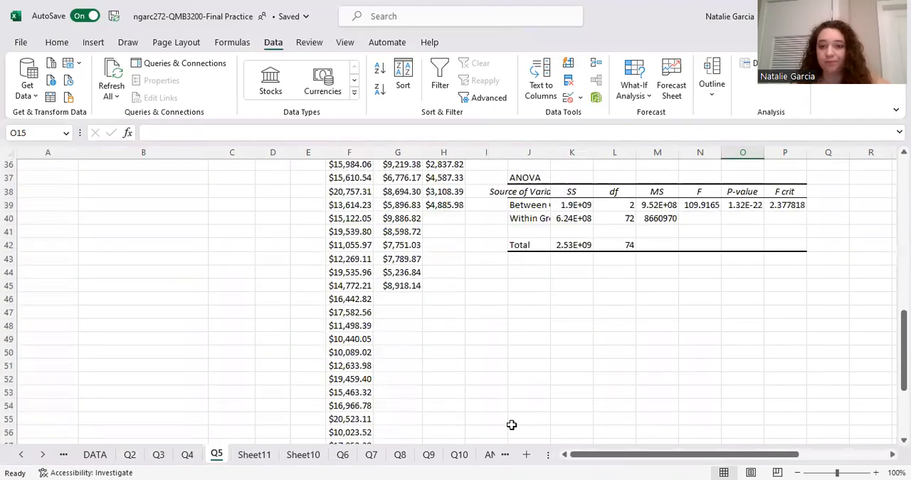
scroll(431, 412, down, 2)
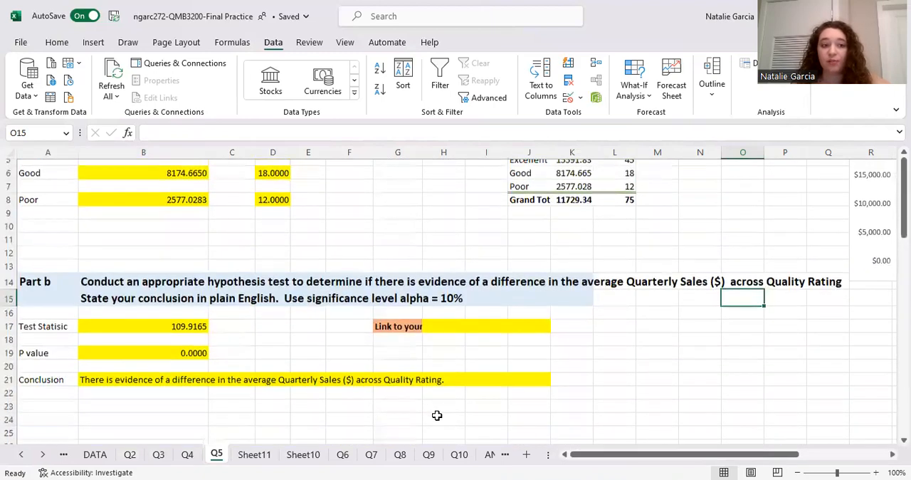
Review the Q5 answers, the inserted pivot table and the boxplots of Quarterly Sales by Quality Rating
scroll(435, 415, up, 2)
scroll(436, 415, down, 8)
scroll(437, 415, down, 8)
scroll(437, 415, up, 15)
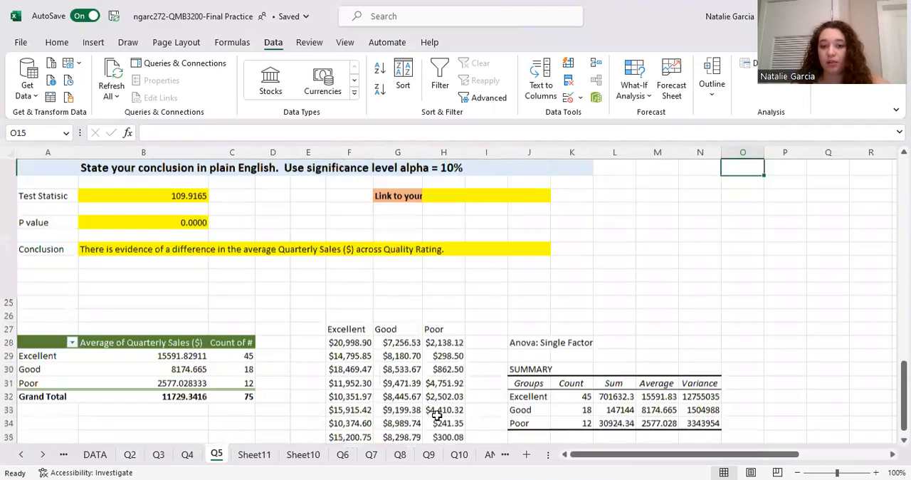
scroll(437, 415, right, 2)
scroll(597, 375, right, 4)
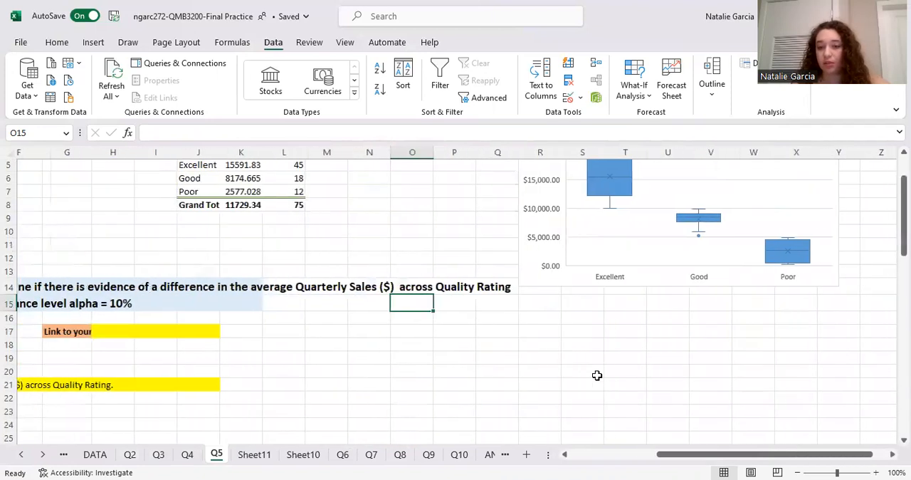
scroll(596, 375, up, 2)
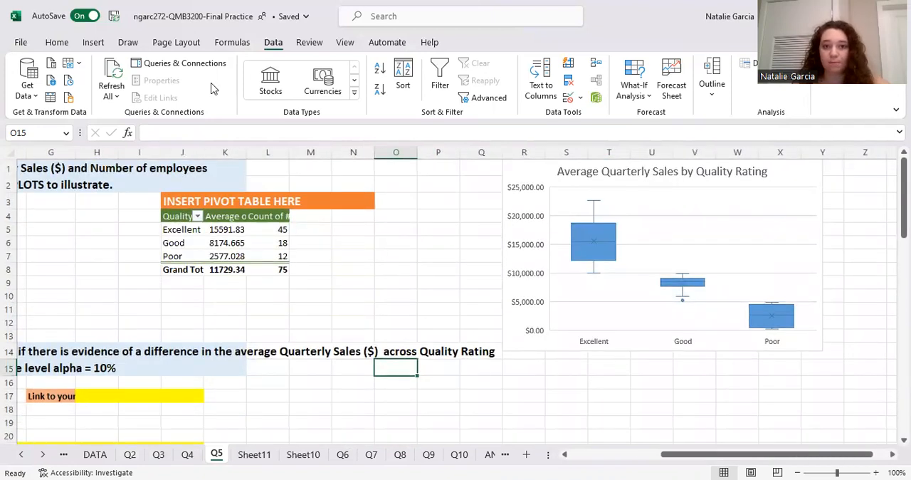